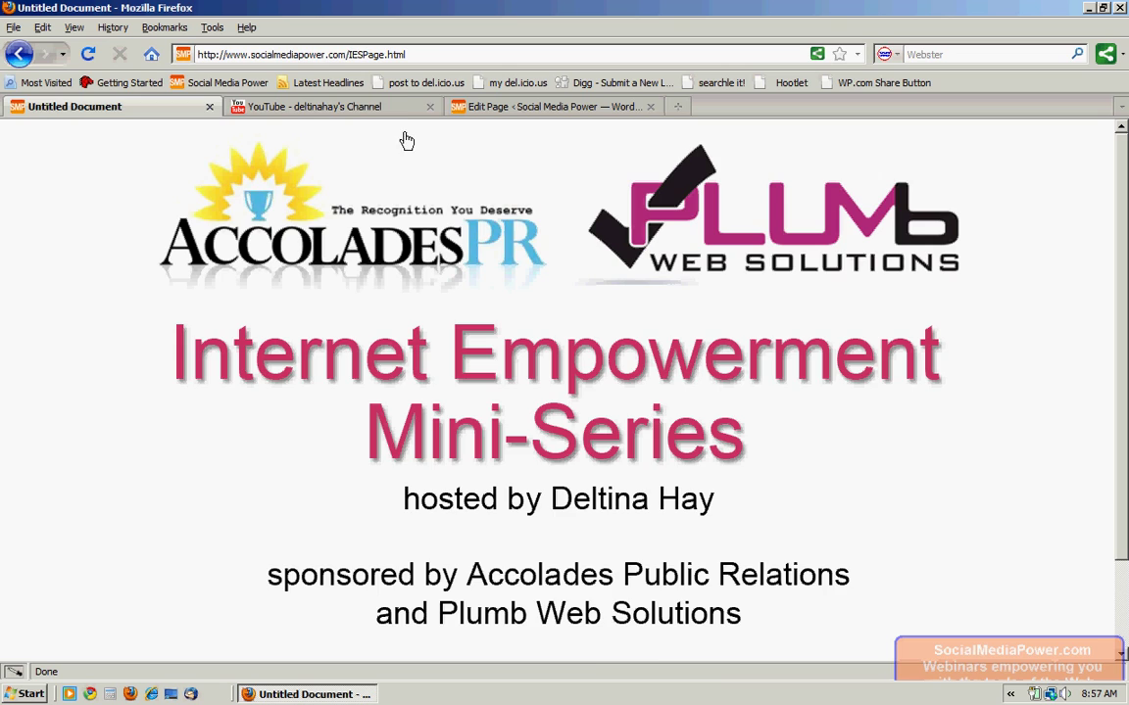
Step: Switch to the Firefox tab with the YouTube channel showing the Internet Empowerment Series playlist
{"action": "left_click", "coordinate": [397, 105]}
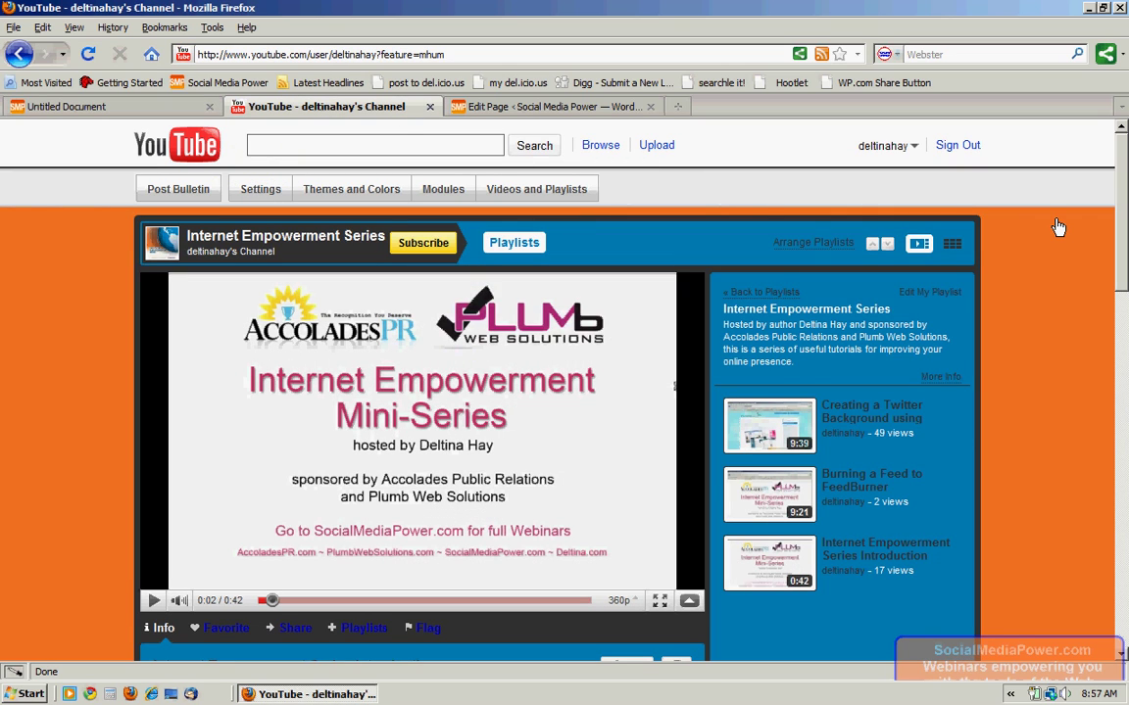
Step: Go to My Videos from the account menu to list the 7 uploaded videos
{"action": "left_click", "coordinate": [914, 146]}
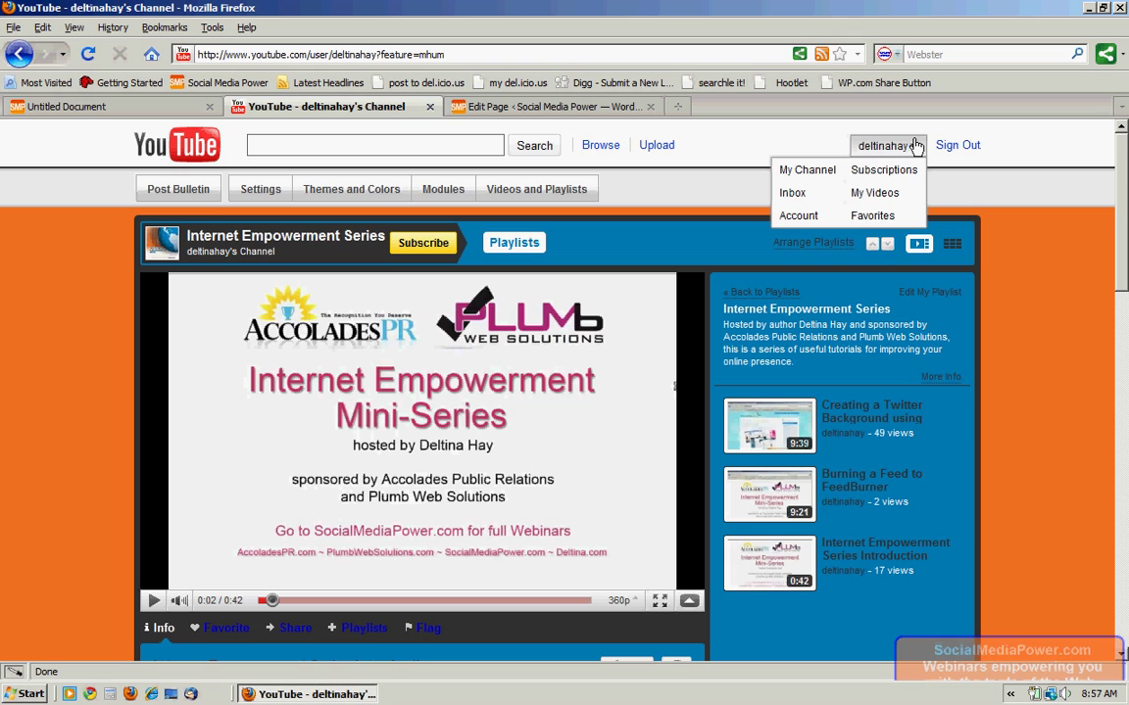
{"action": "left_click", "coordinate": [878, 194]}
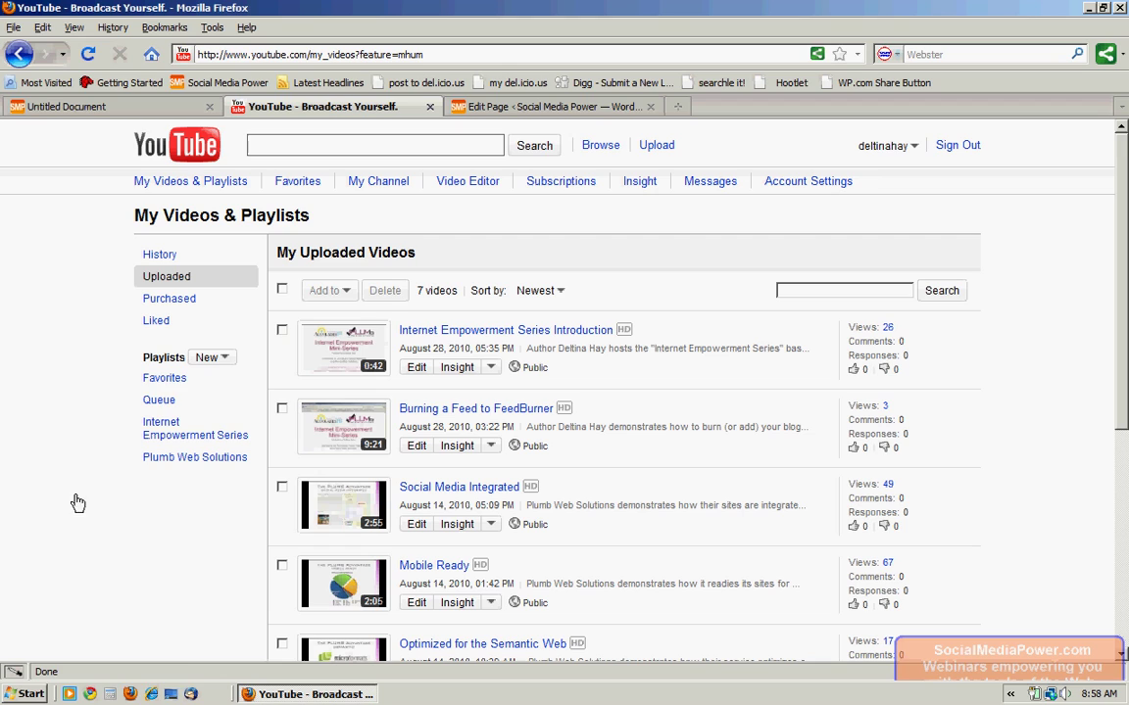
Step: Create a playlist titled 'Empowerment Gallery' and reuse the same text as its description
{"action": "left_click", "coordinate": [226, 358]}
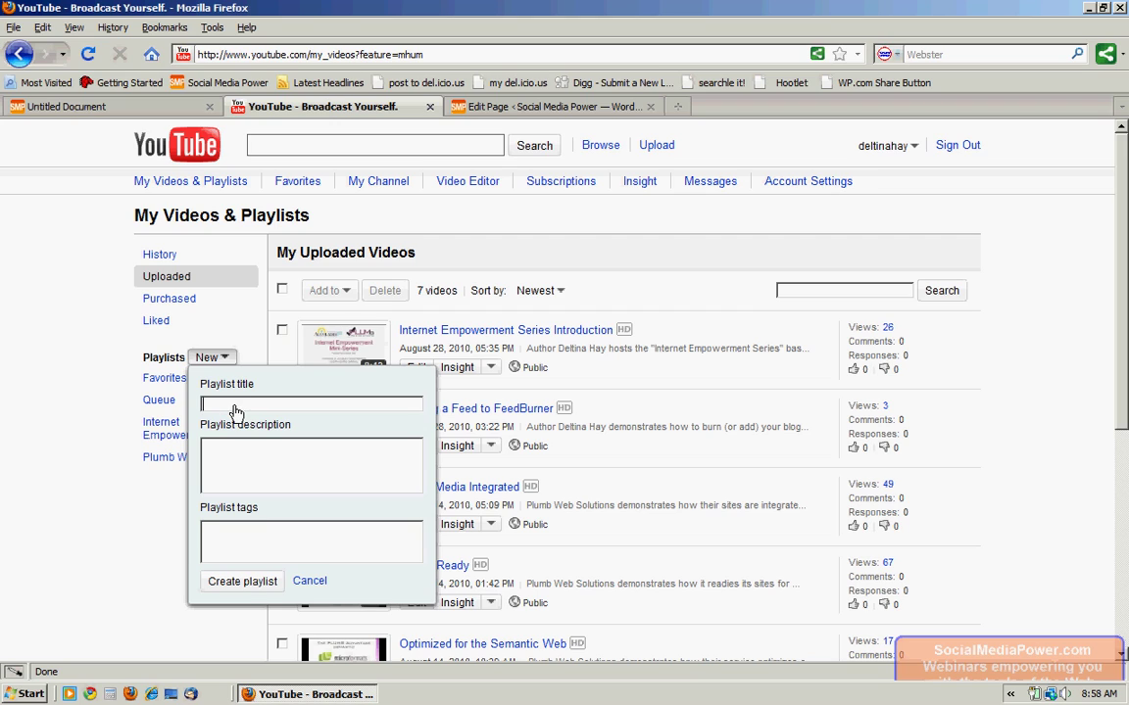
{"action": "type", "text": "Empowerment Gallery"}
{"action": "double_click", "coordinate": [235, 405]}
{"action": "triple_click", "coordinate": [235, 411]}
{"action": "key", "text": "ctrl+c"}
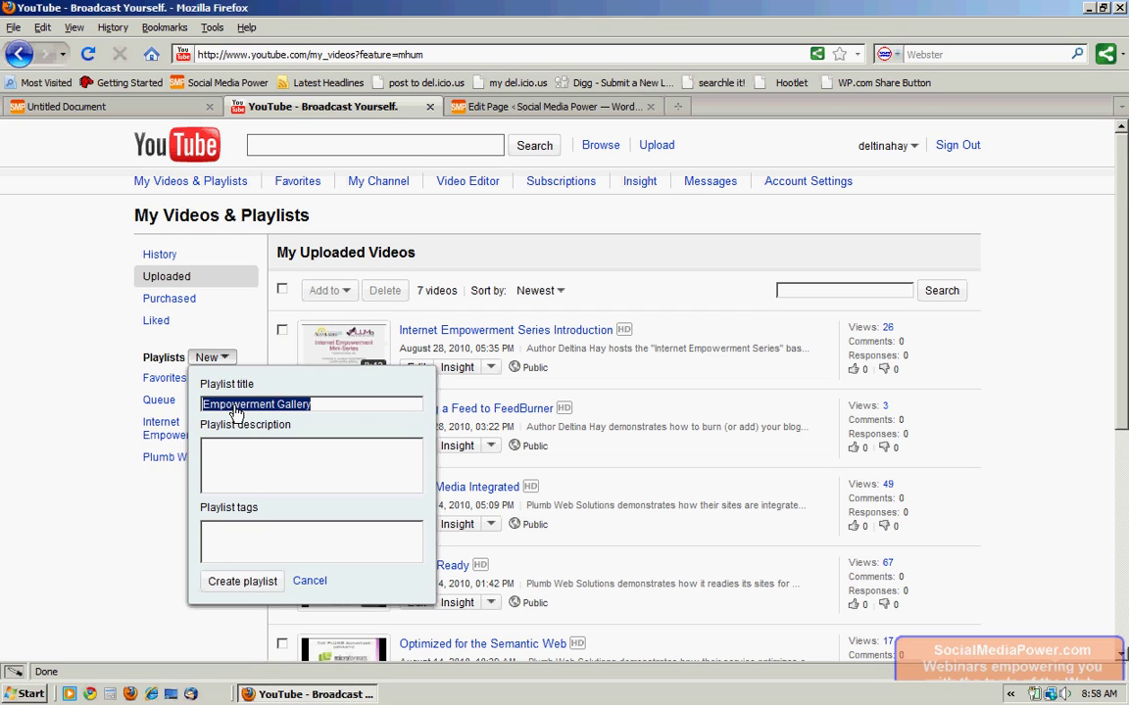
{"action": "left_click", "coordinate": [242, 477]}
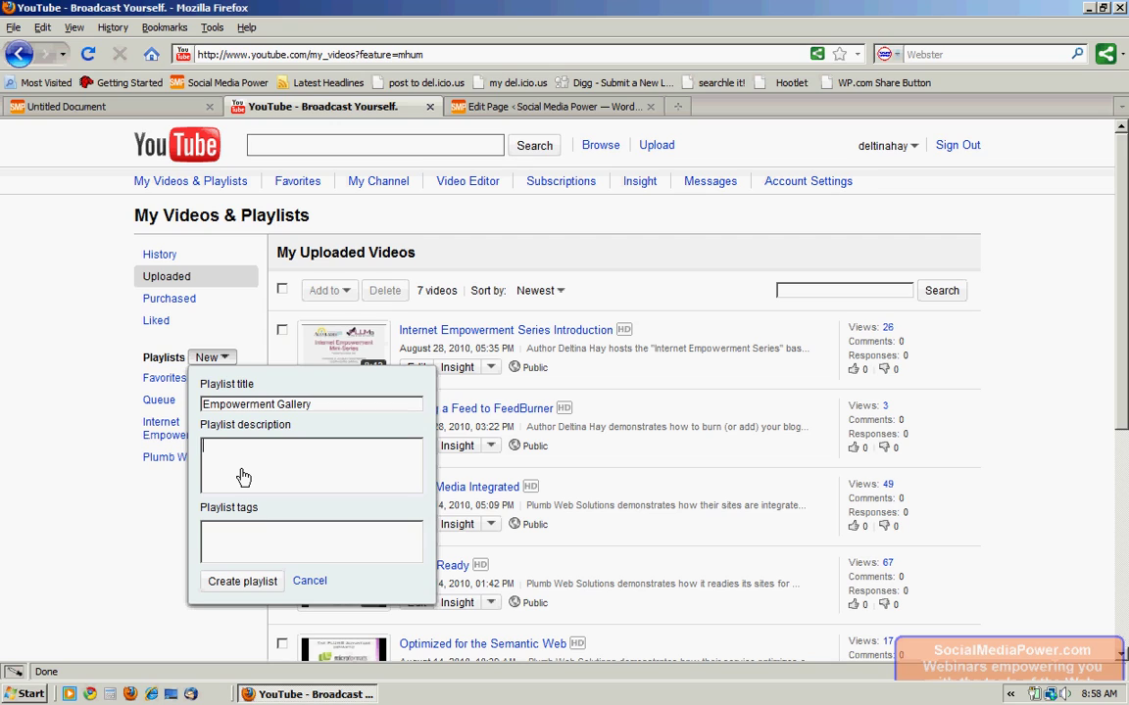
{"action": "key", "text": "ctrl+v"}
{"action": "left_click", "coordinate": [223, 582]}
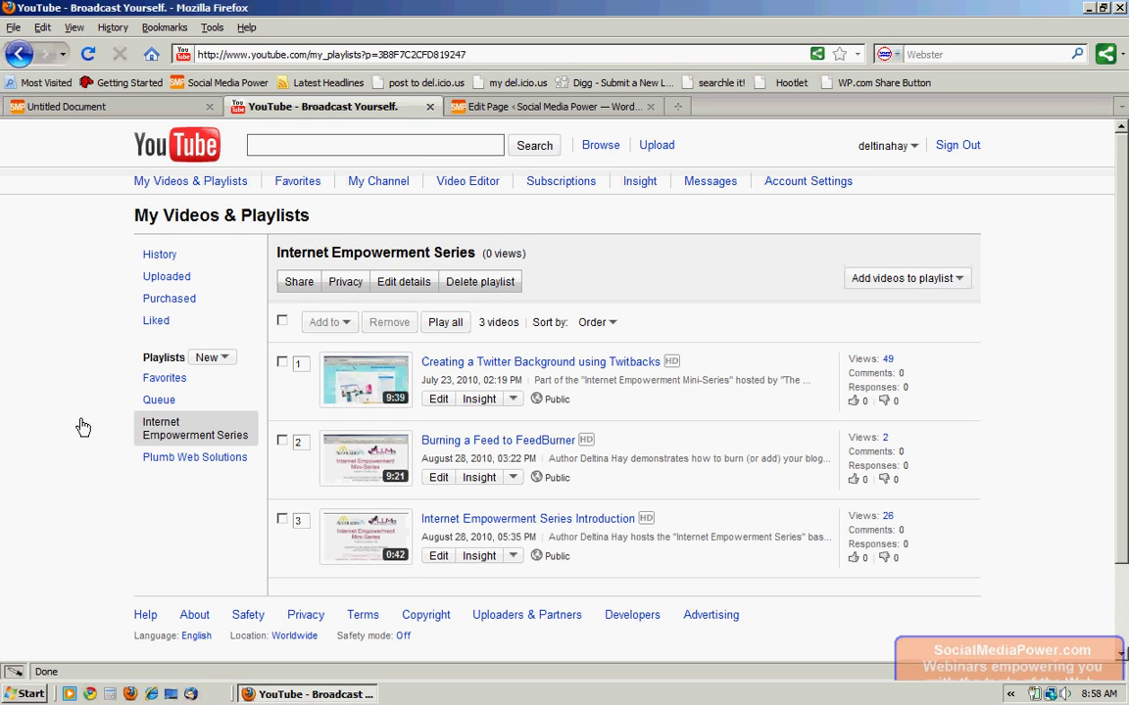
Step: Add the FeedBurner and Twitter Background videos to Empowerment Gallery, then view that playlist
{"action": "left_click", "coordinate": [159, 277]}
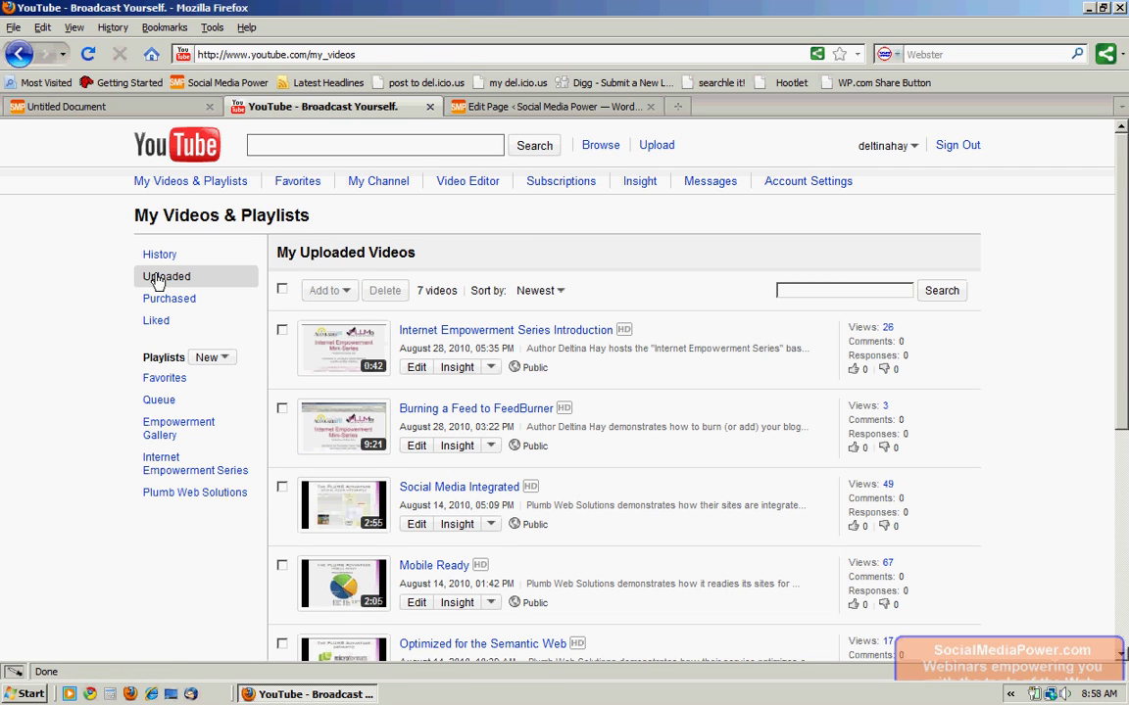
{"action": "left_click", "coordinate": [282, 411]}
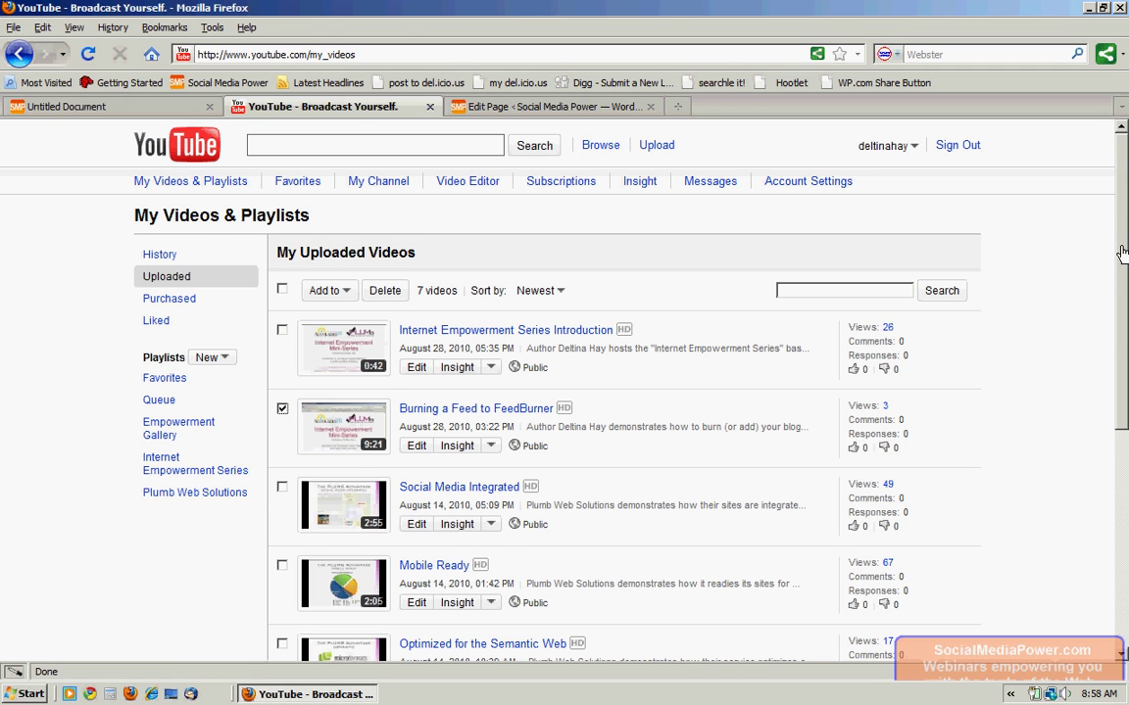
{"action": "left_click_drag", "start_coordinate": [1122, 251], "coordinate": [1120, 393]}
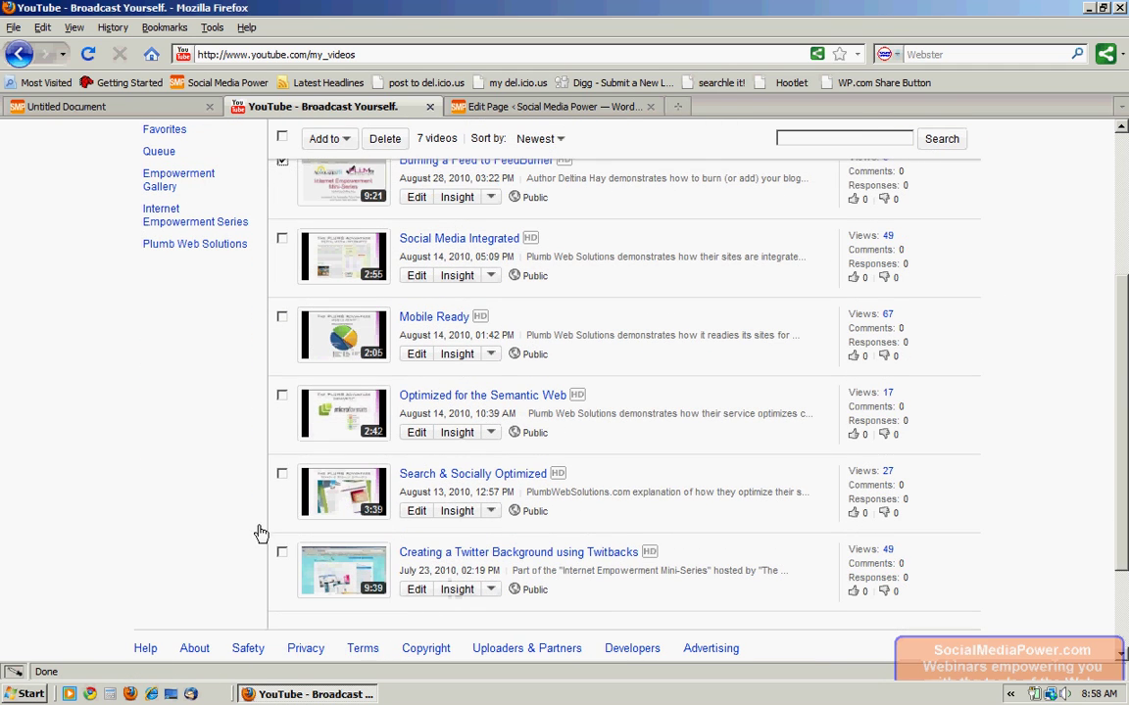
{"action": "left_click", "coordinate": [282, 552]}
{"action": "left_click_drag", "start_coordinate": [1126, 361], "coordinate": [1119, 191]}
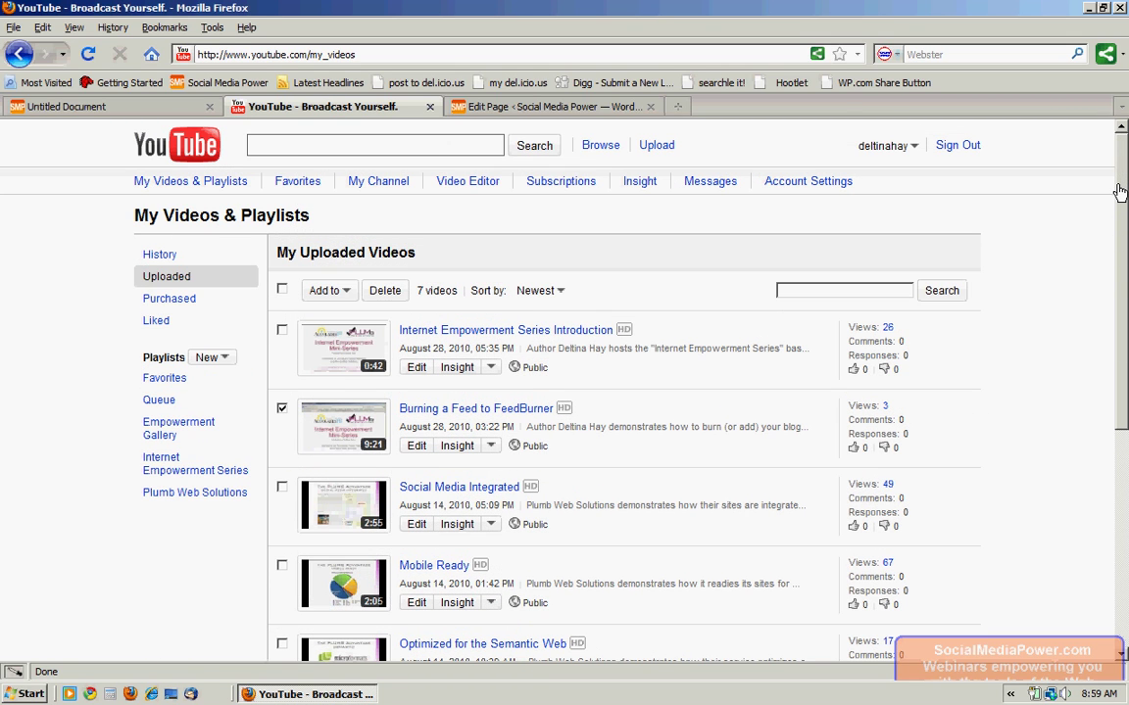
{"action": "left_click", "coordinate": [346, 292]}
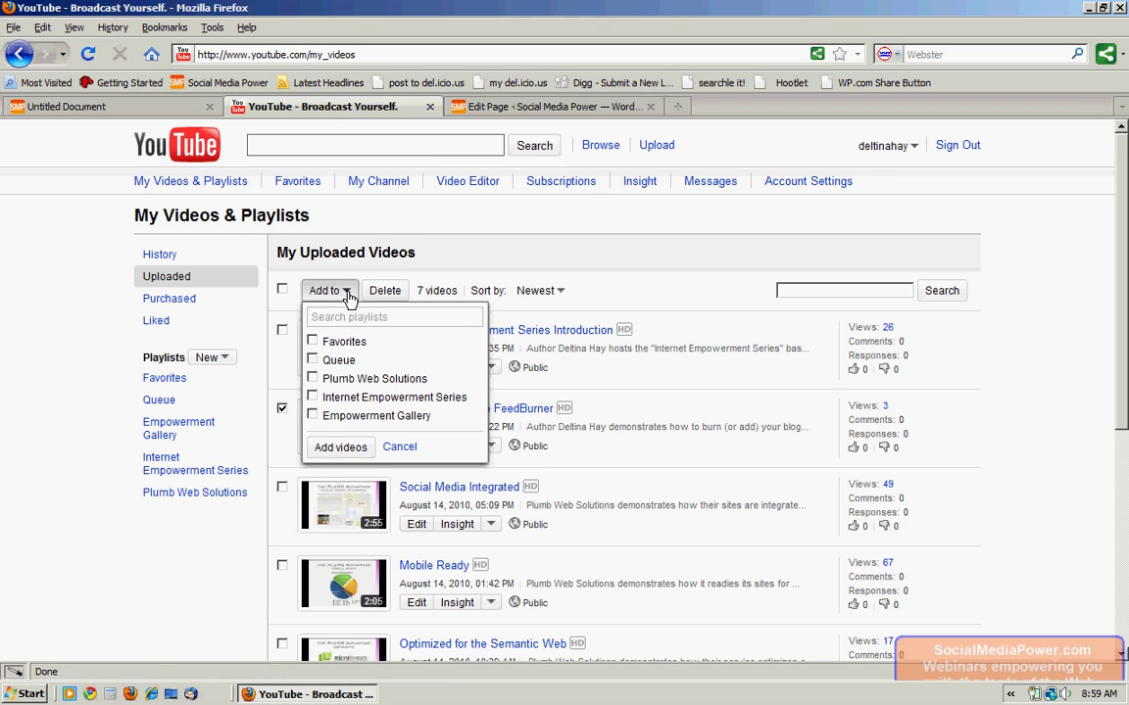
{"action": "left_click", "coordinate": [313, 415]}
{"action": "left_click", "coordinate": [338, 449]}
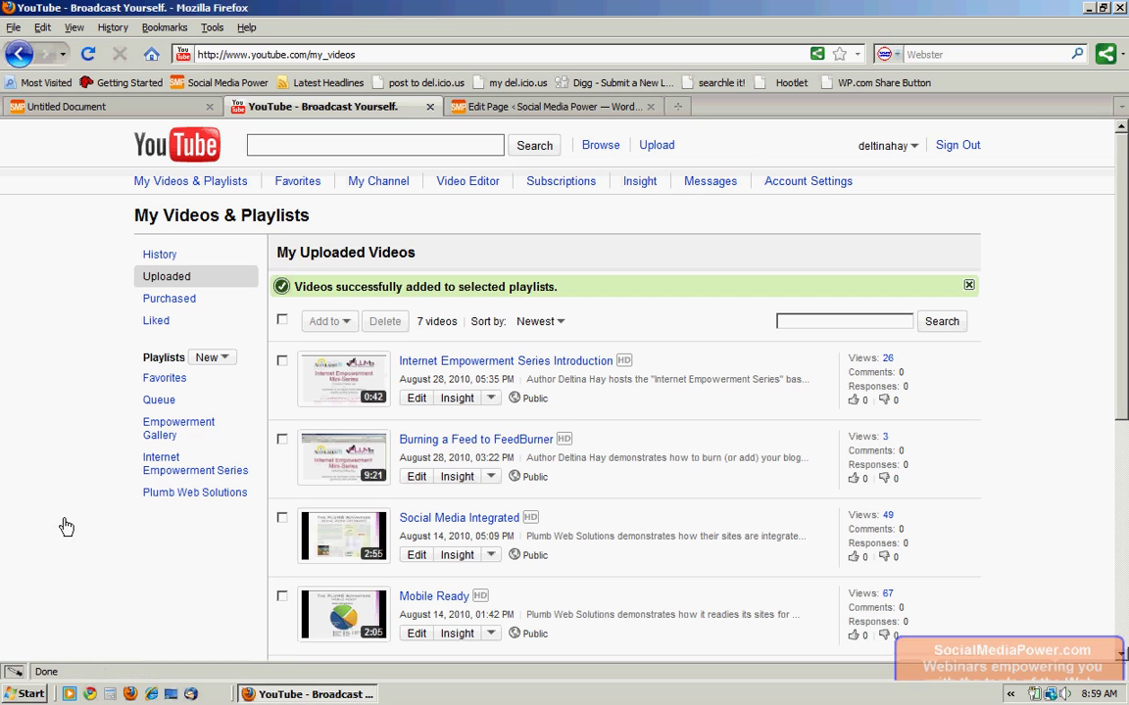
{"action": "left_click", "coordinate": [156, 433]}
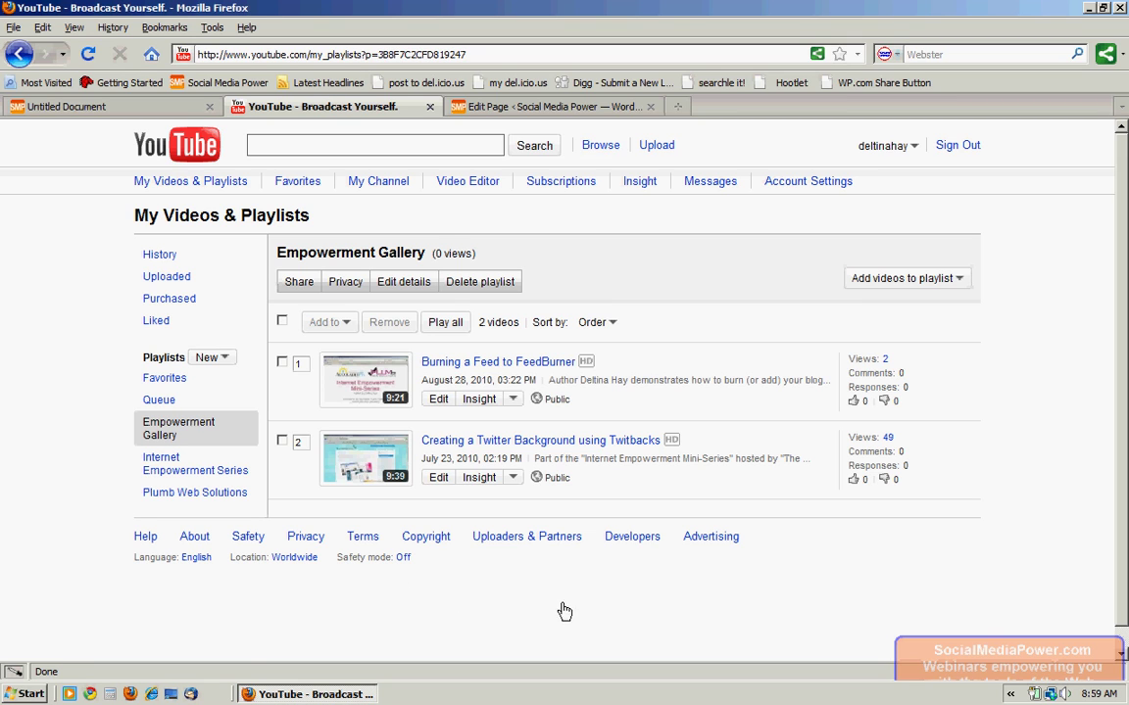
Step: Go through the Developers and Custom Player docs to YouTube's New Custom Player page
{"action": "left_click", "coordinate": [628, 544]}
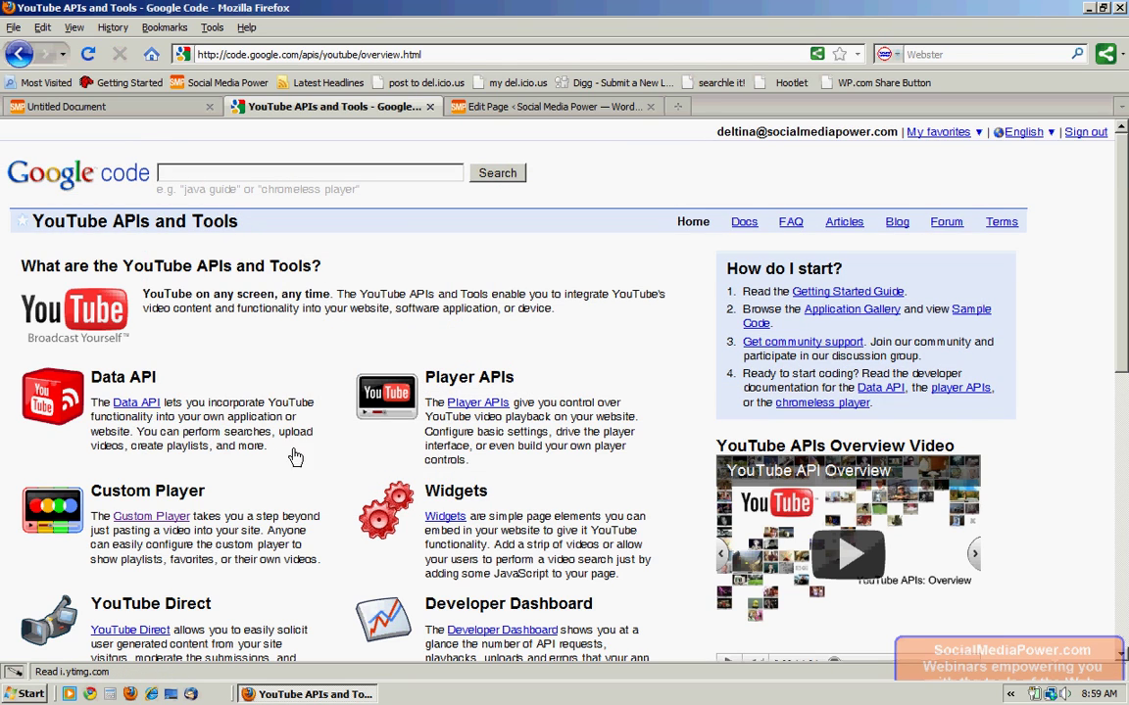
{"action": "left_click", "coordinate": [162, 519]}
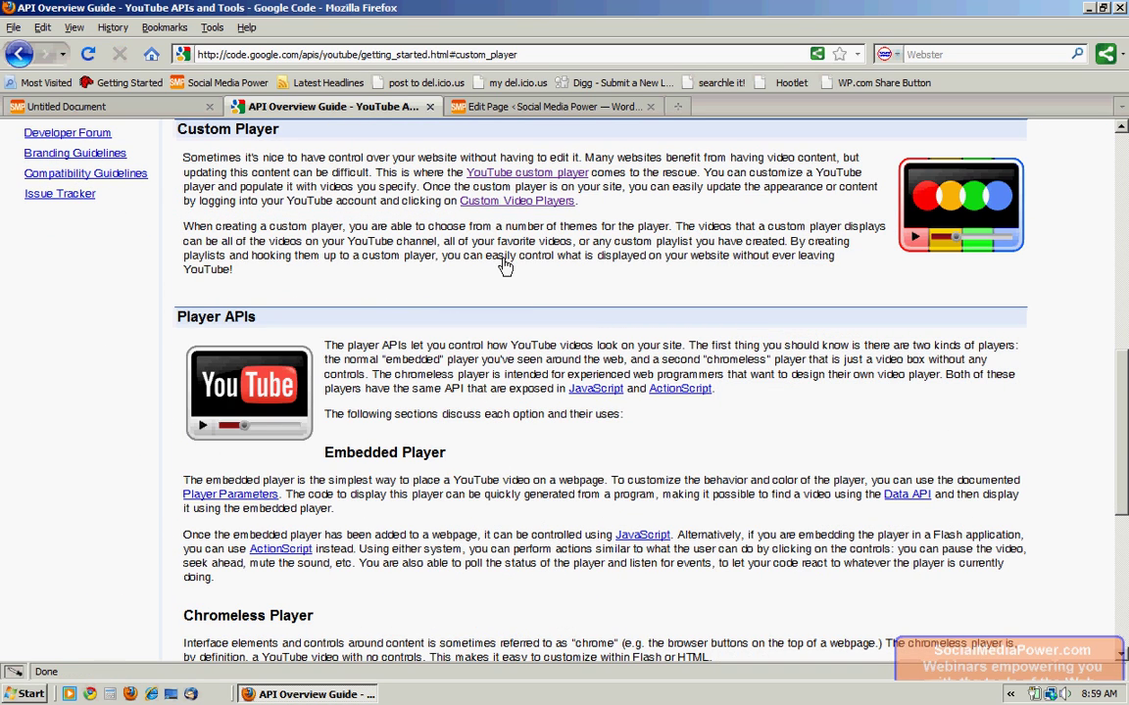
{"action": "left_click", "coordinate": [501, 174]}
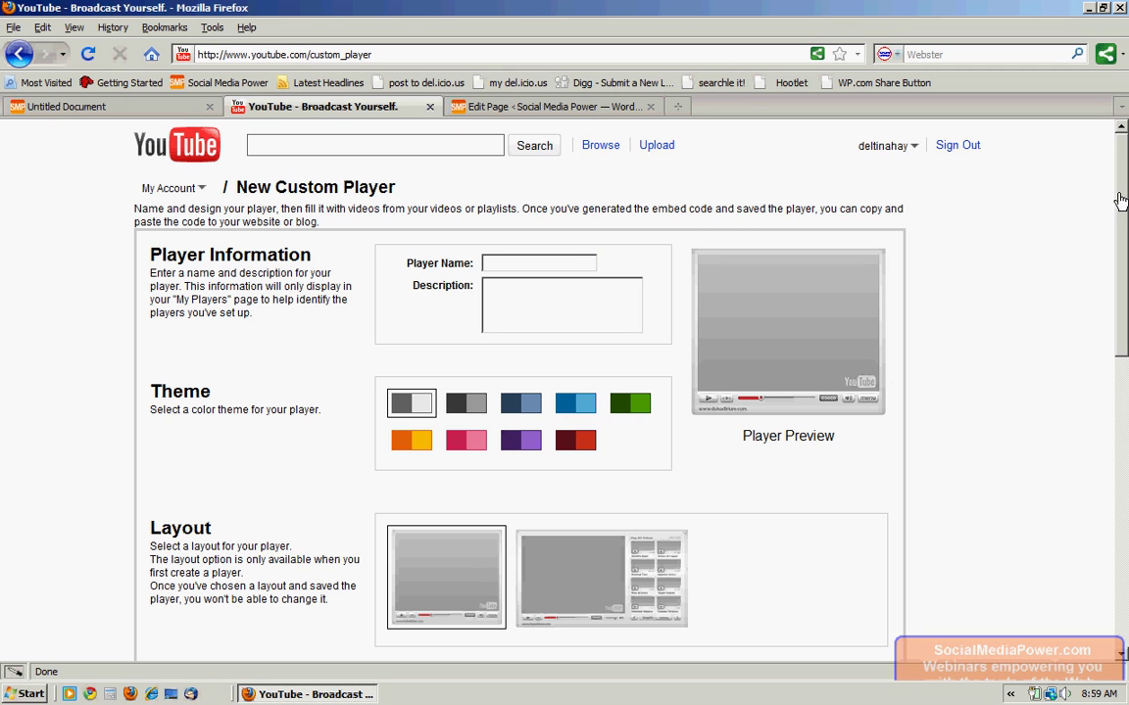
Step: Name the custom player 'Empowerment Gallery Player'
{"action": "left_click_drag", "start_coordinate": [1120, 201], "coordinate": [1098, 186]}
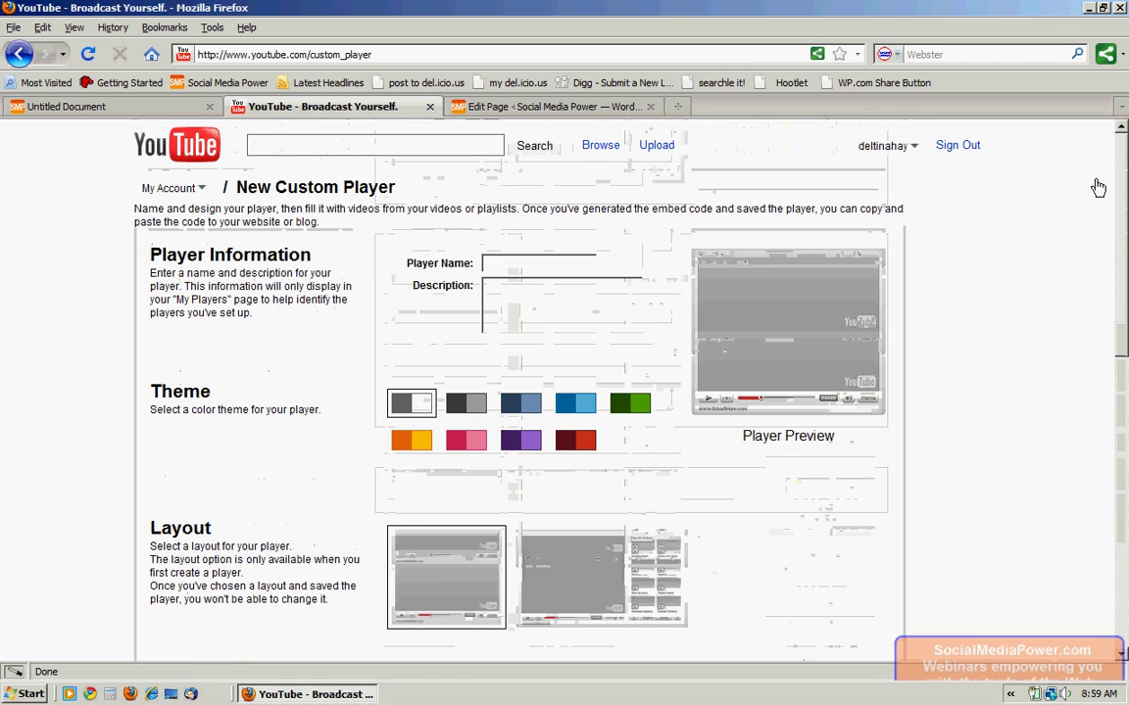
{"action": "left_click", "coordinate": [577, 270]}
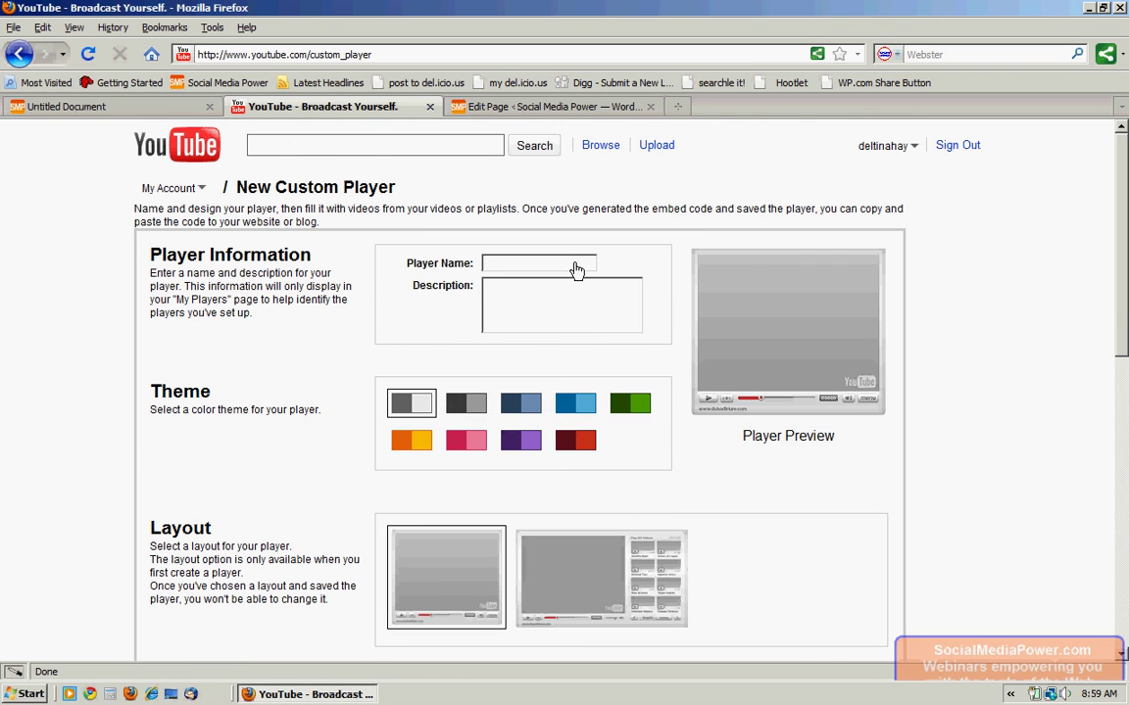
{"action": "type", "text": "Empowerm"}
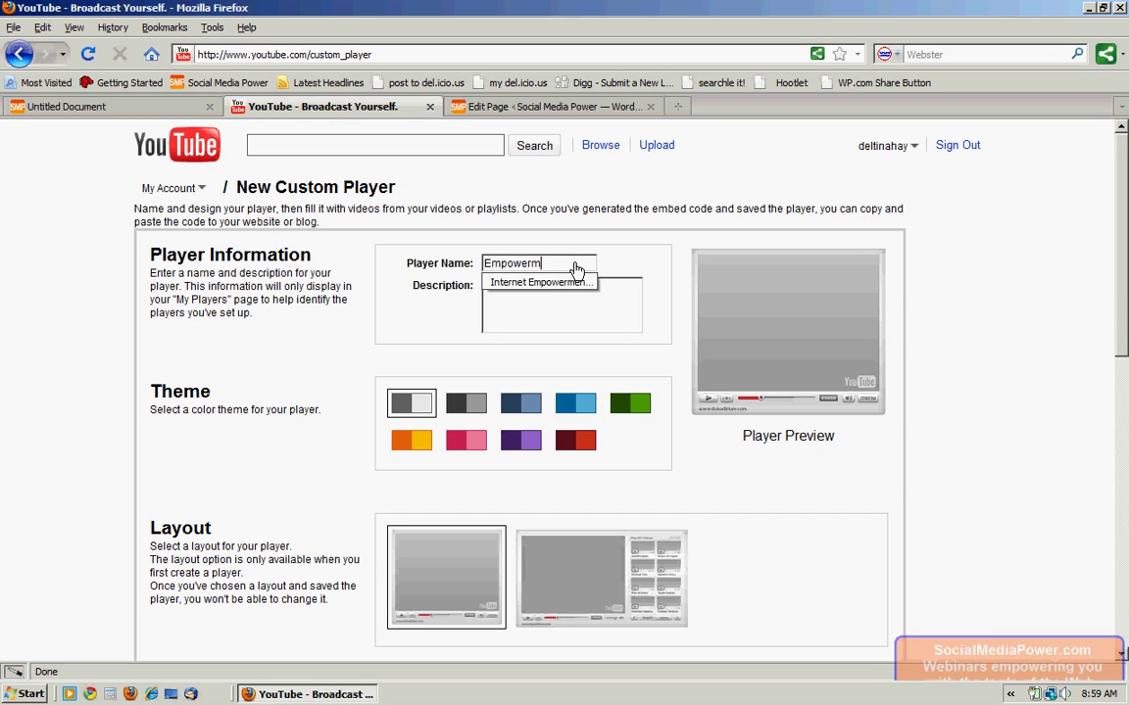
{"action": "type", "text": "ent Ge"}
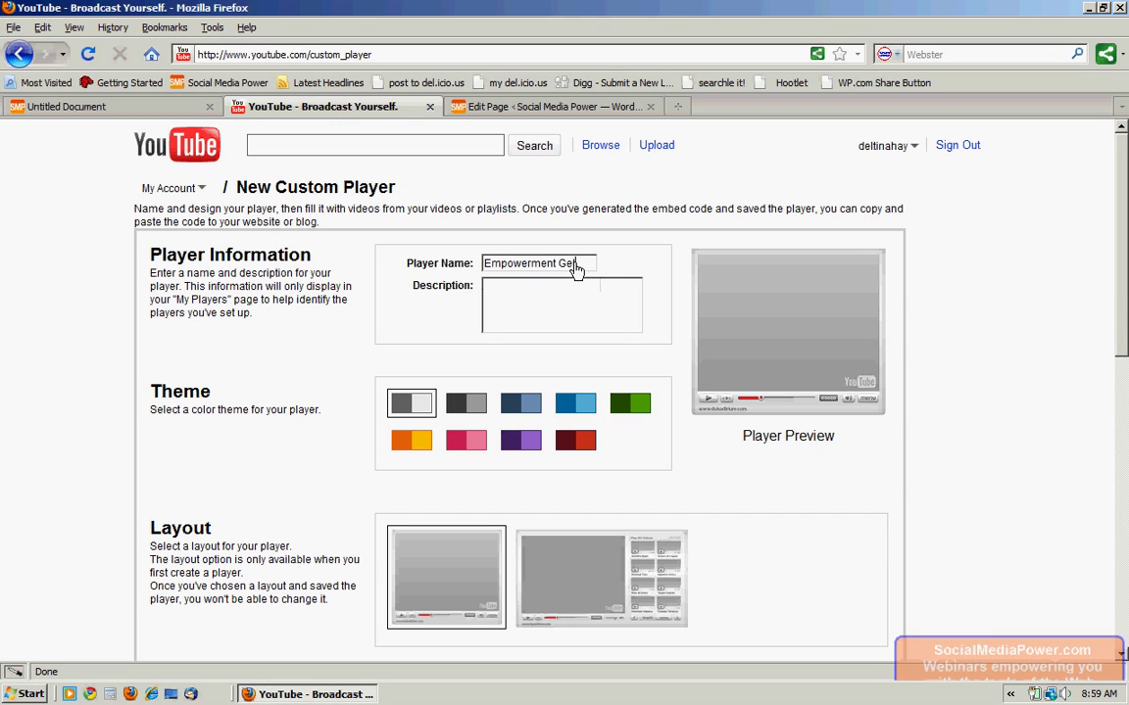
{"action": "key", "text": "BackSpace"}
{"action": "type", "text": "allery Player"}
Step: Copy the player name into the Description field as well
{"action": "triple_click", "coordinate": [553, 264]}
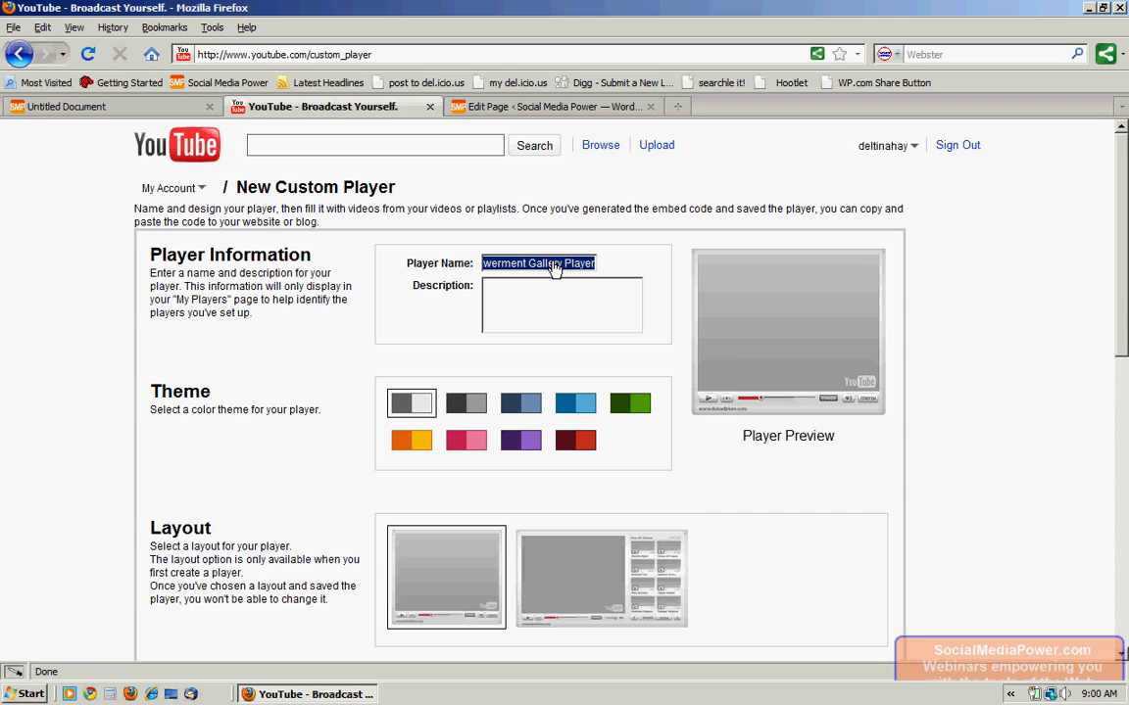
{"action": "left_click", "coordinate": [546, 312]}
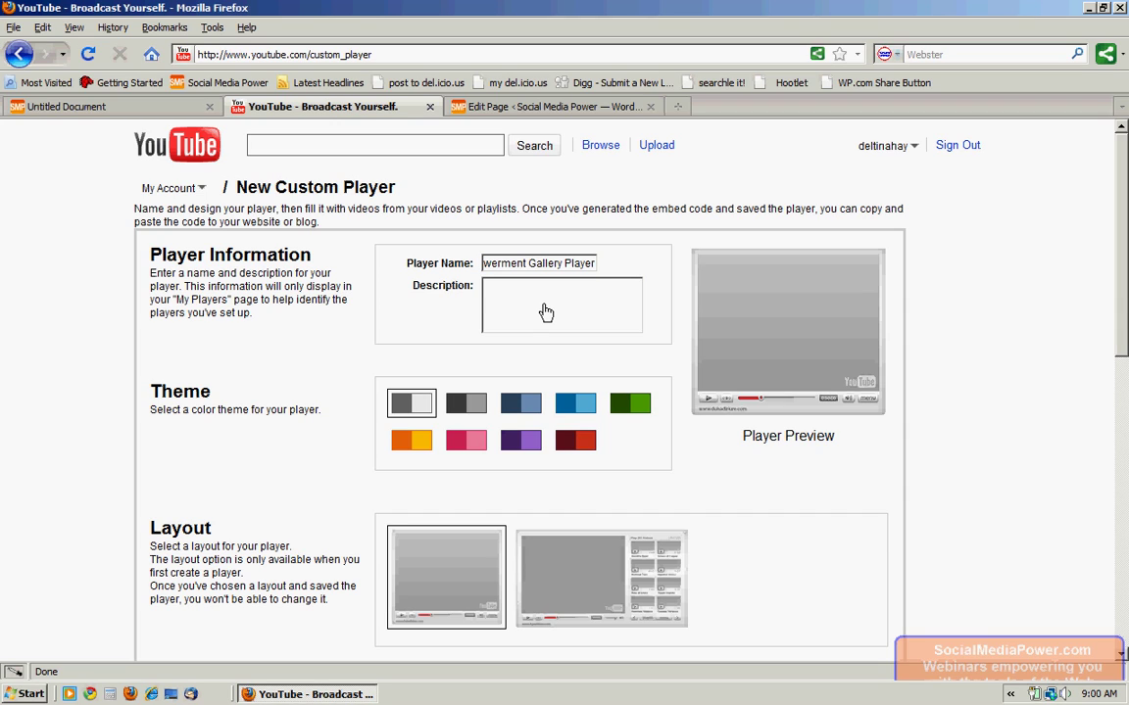
{"action": "type", "text": "Empowerment Gallery Player"}
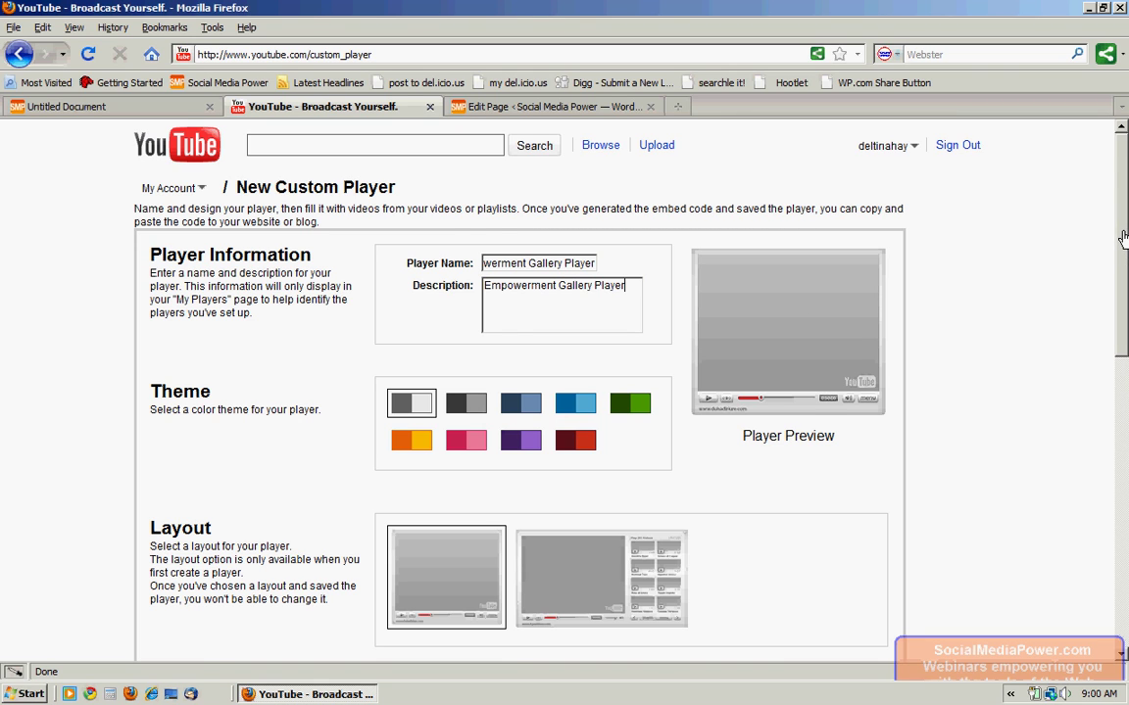
{"action": "left_click_drag", "start_coordinate": [1123, 238], "coordinate": [1123, 336]}
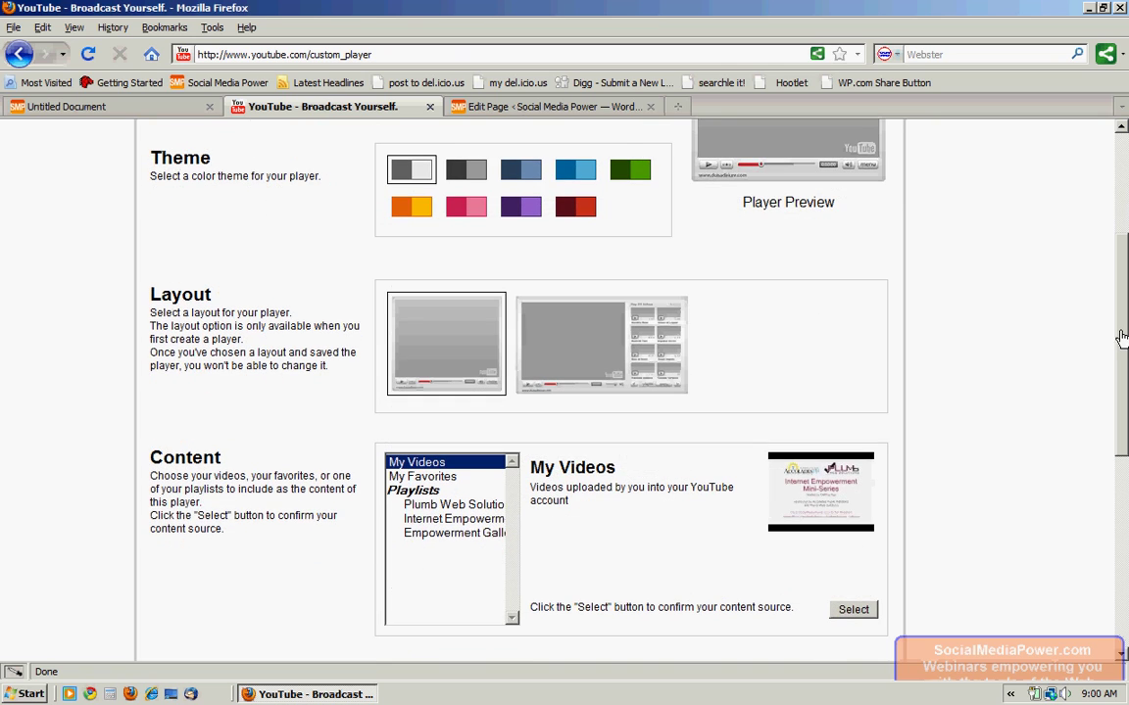
Step: Apply the dark grey theme, the thumbnail-gallery layout, and the Empowerment Gallery playlist as content
{"action": "left_click", "coordinate": [462, 176]}
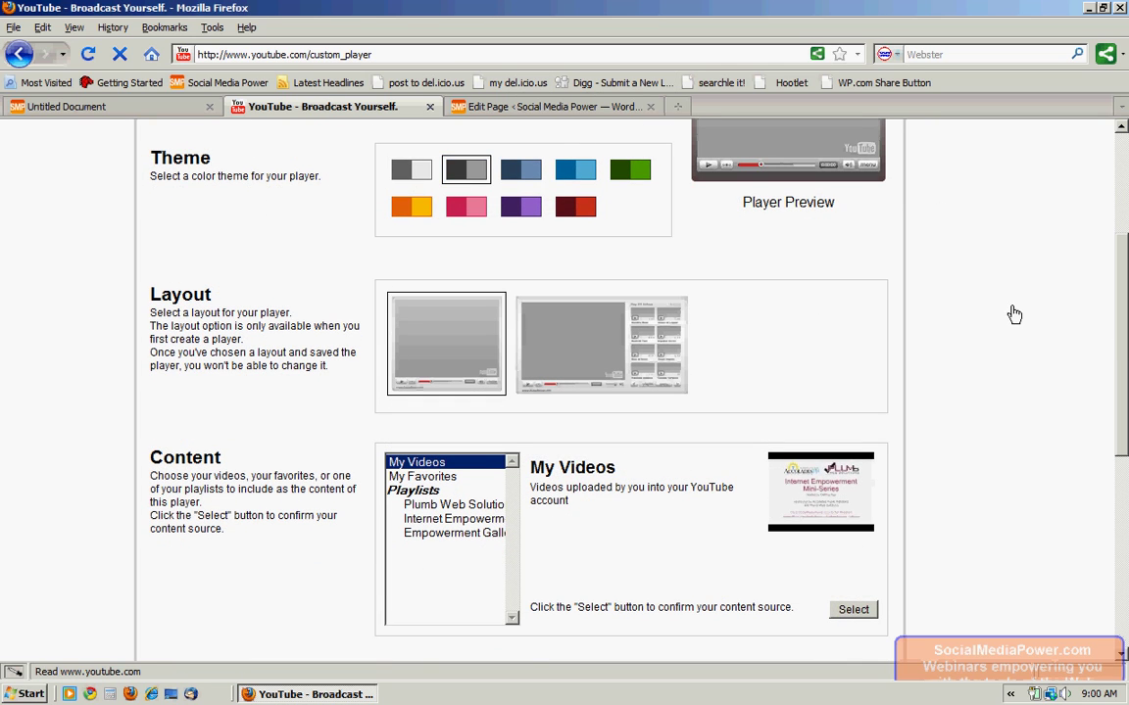
{"action": "left_click_drag", "start_coordinate": [1124, 309], "coordinate": [1125, 343]}
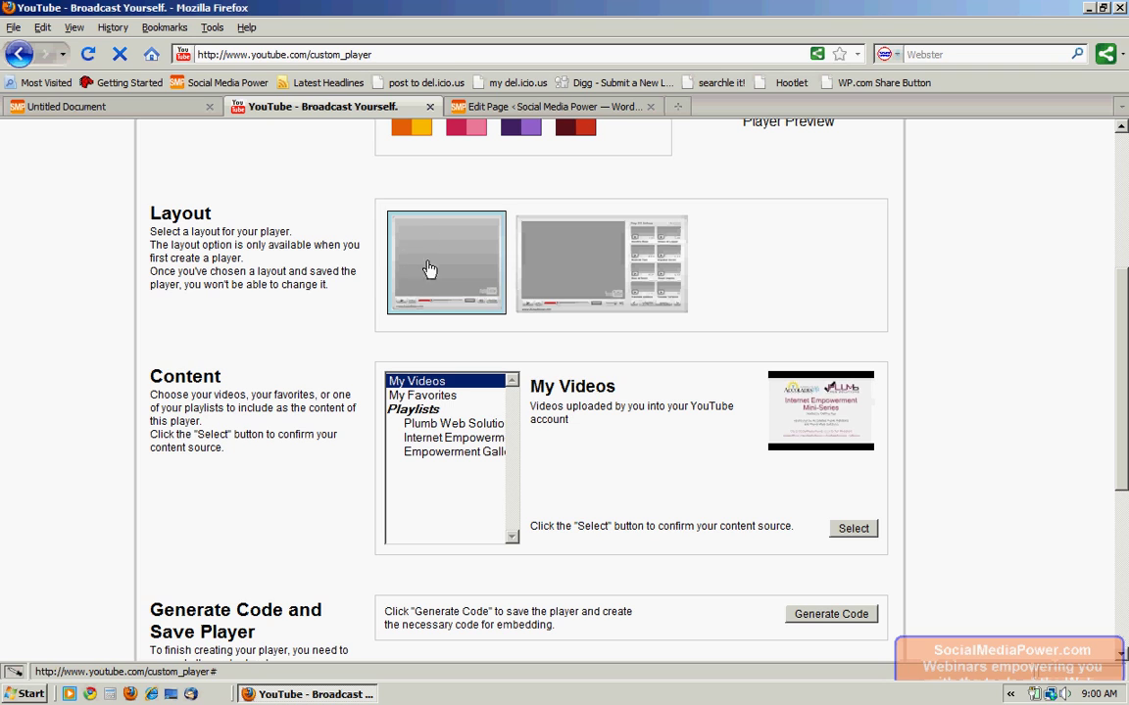
{"action": "left_click", "coordinate": [578, 261]}
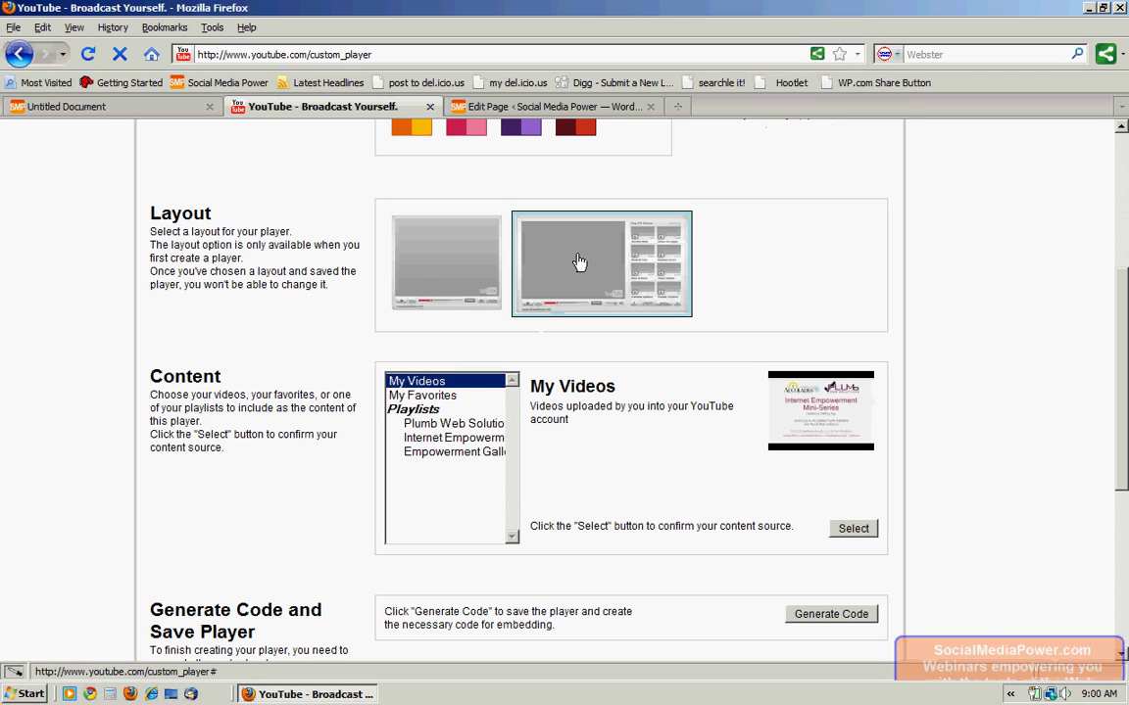
{"action": "left_click_drag", "start_coordinate": [1124, 330], "coordinate": [1123, 422]}
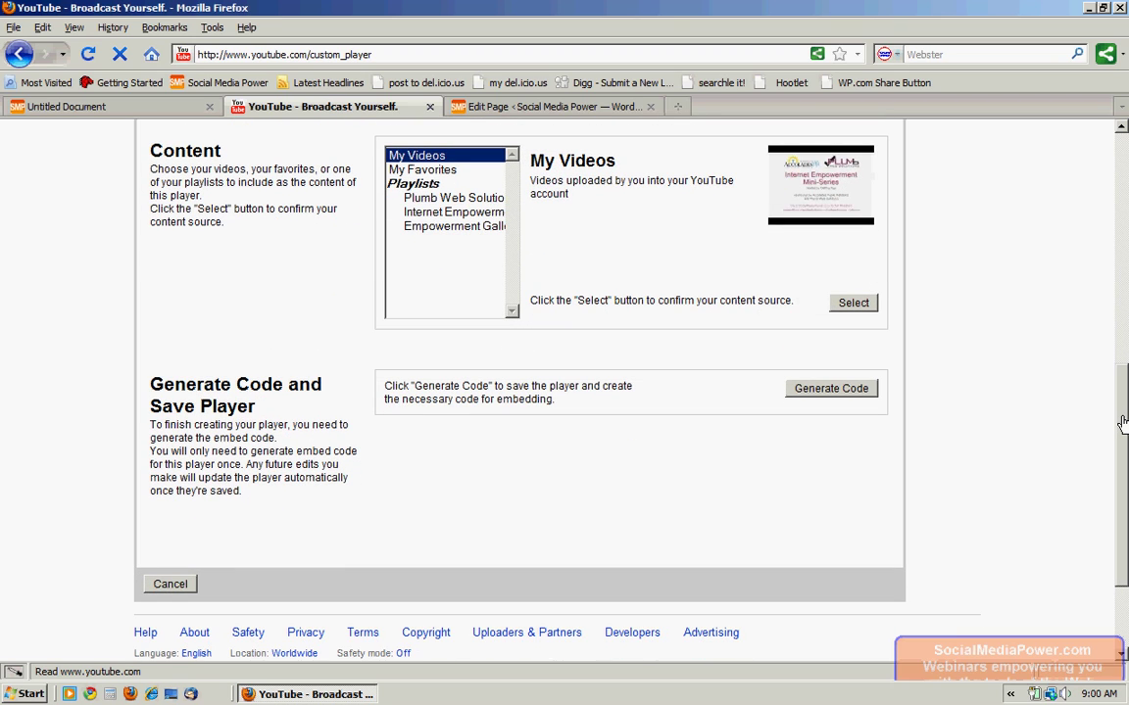
{"action": "left_click", "coordinate": [454, 226]}
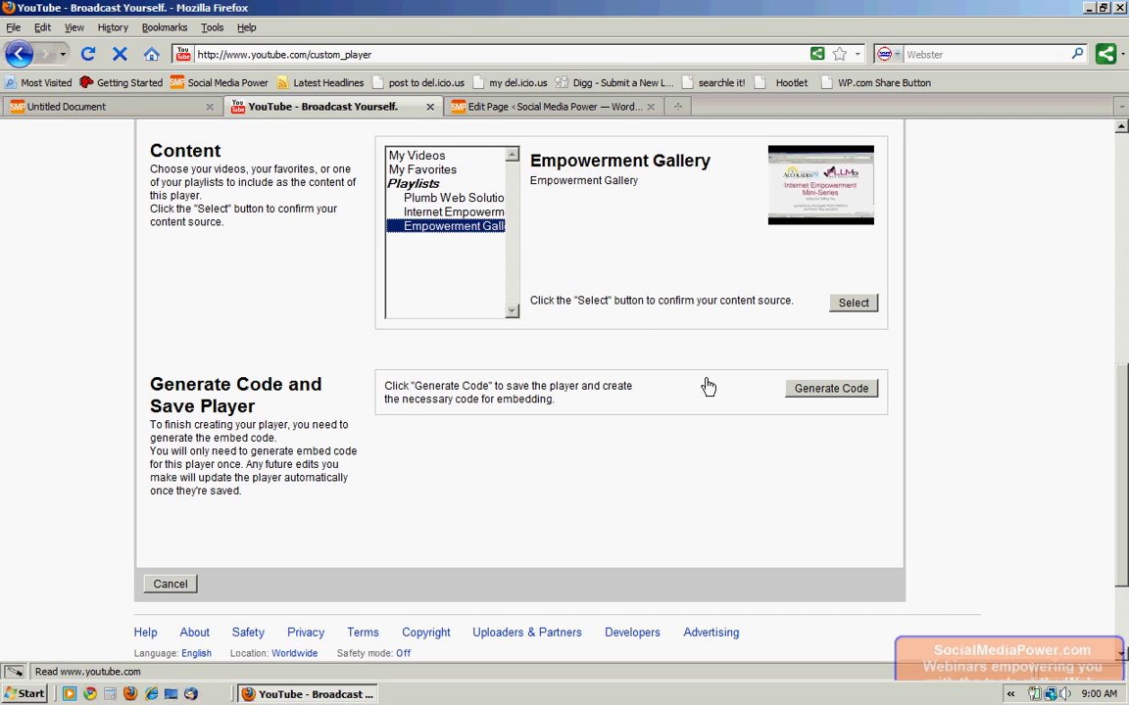
Step: Generate the Empowerment Gallery Player's embed code and select all of it
{"action": "left_click", "coordinate": [809, 395]}
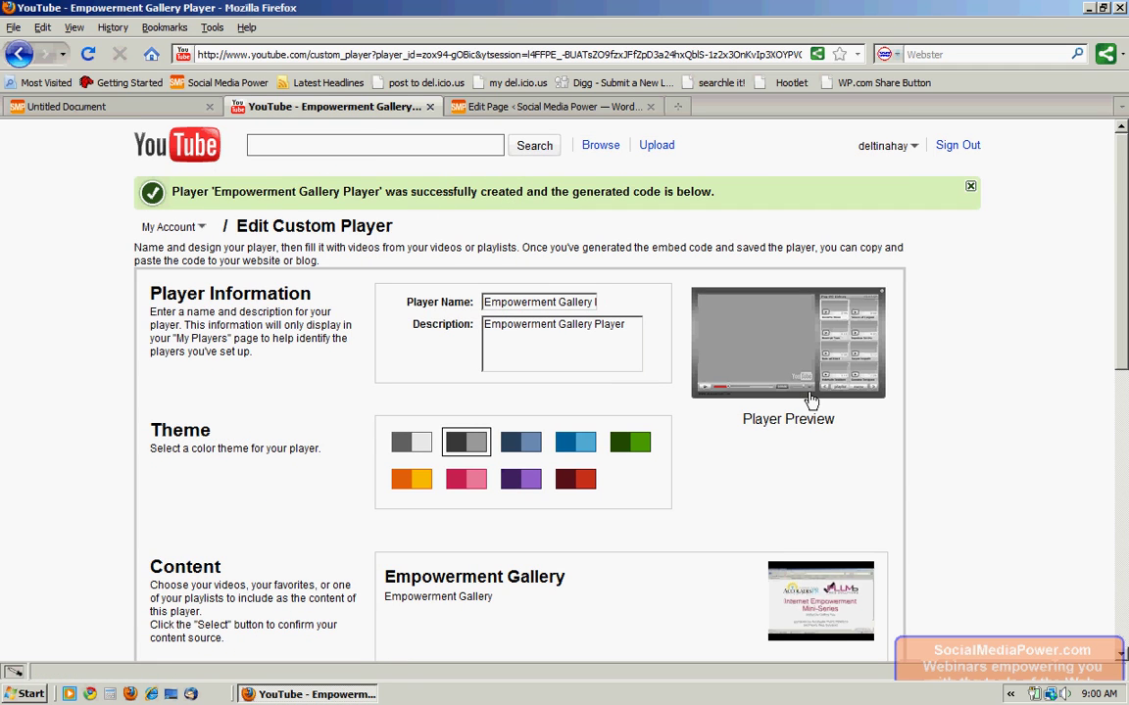
{"action": "left_click_drag", "start_coordinate": [1117, 186], "coordinate": [1117, 434]}
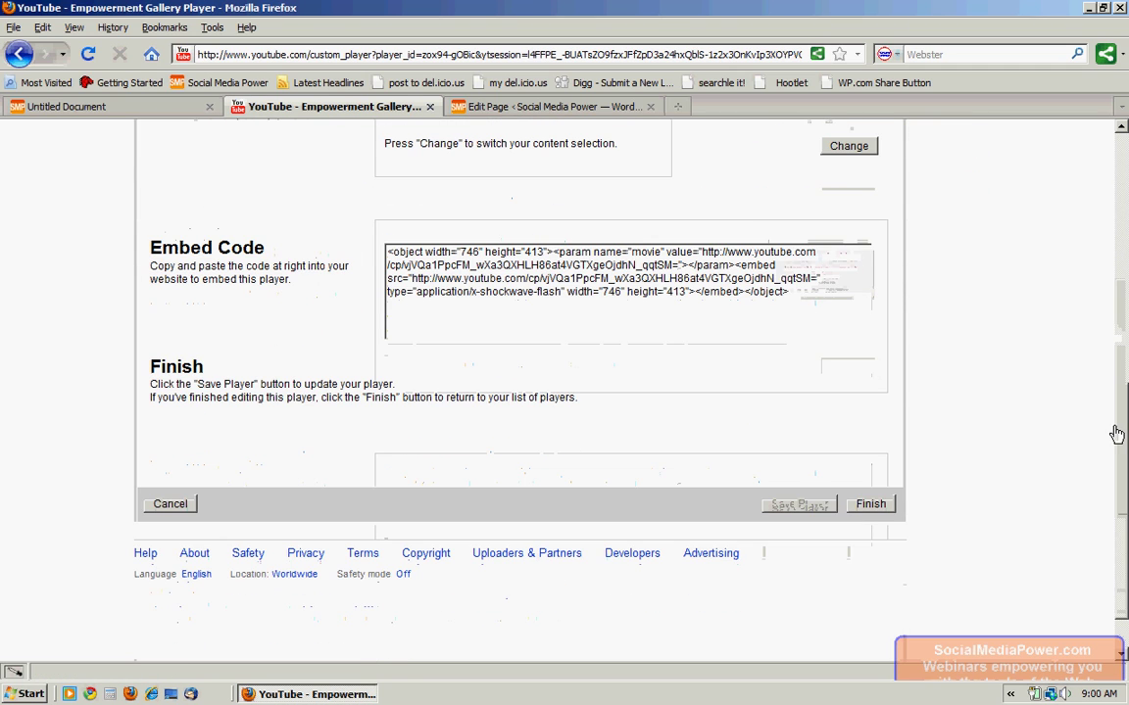
{"action": "left_click", "coordinate": [786, 280]}
{"action": "key", "text": "ctrl+c"}
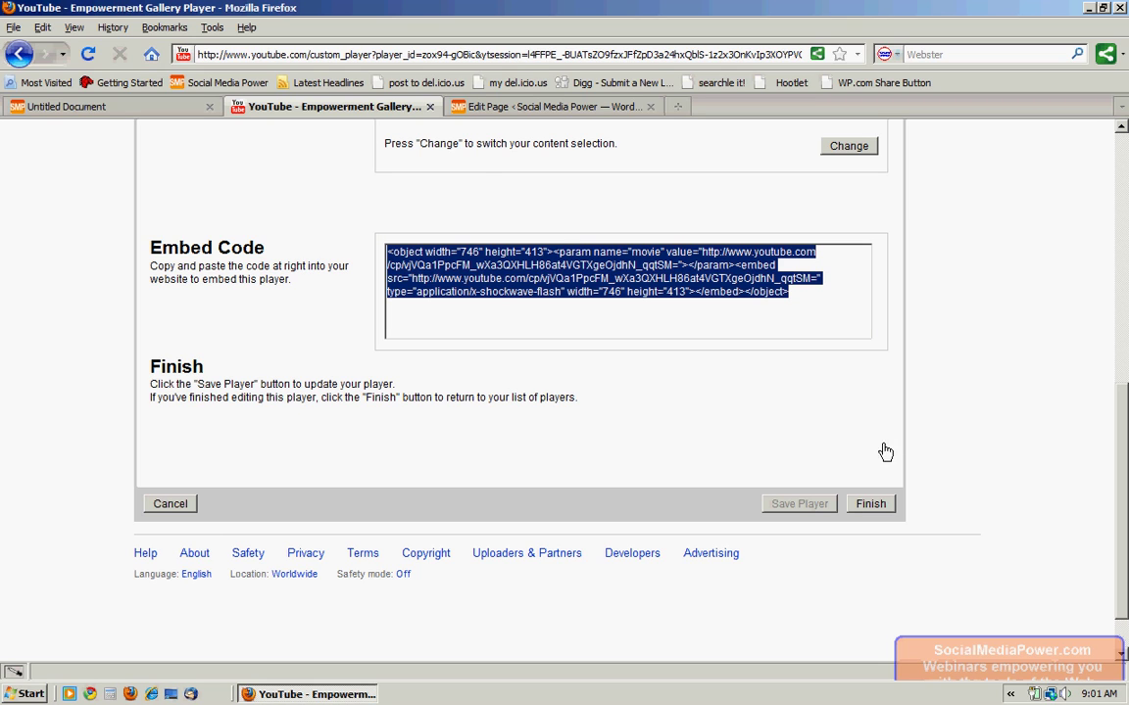
Step: Paste the player embed code into the Tutorials page content and preview the changes
{"action": "left_click", "coordinate": [493, 110]}
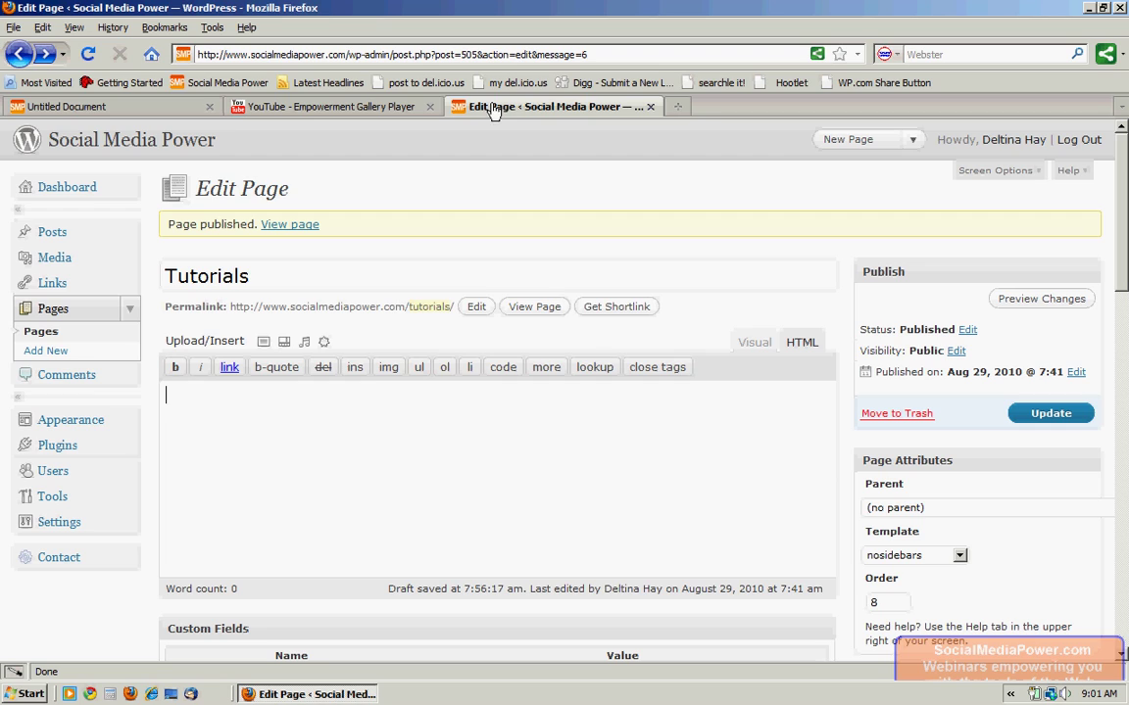
{"action": "left_click", "coordinate": [360, 429]}
{"action": "key", "text": "ctrl+v"}
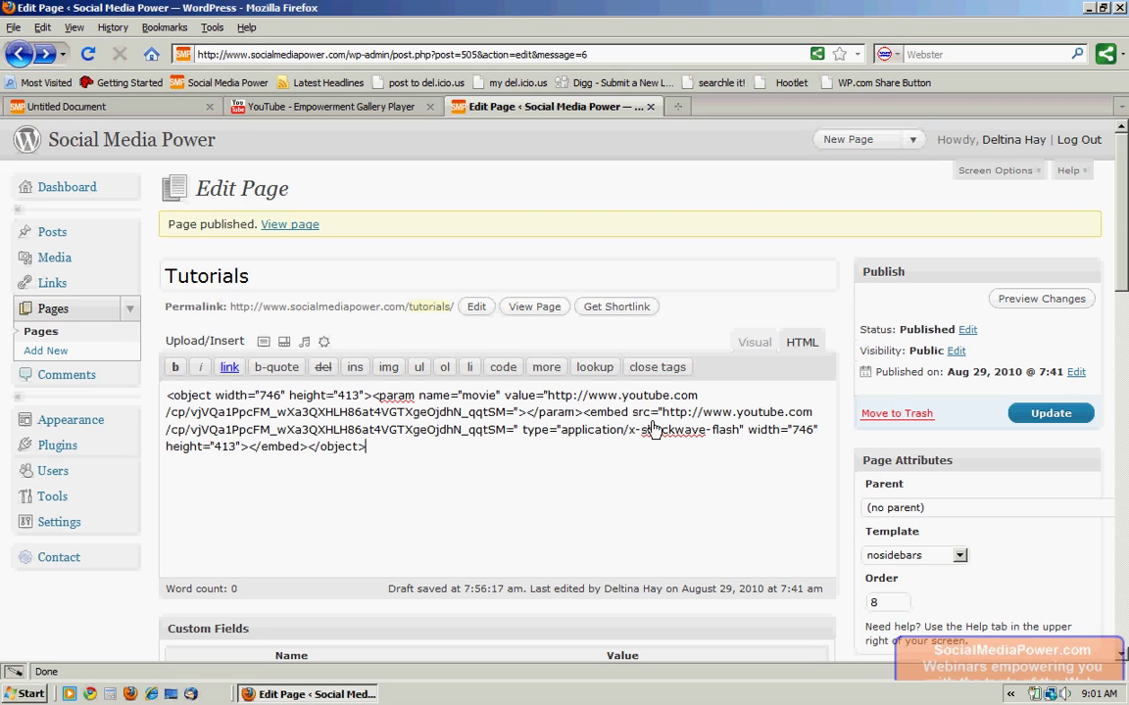
{"action": "left_click", "coordinate": [1022, 297]}
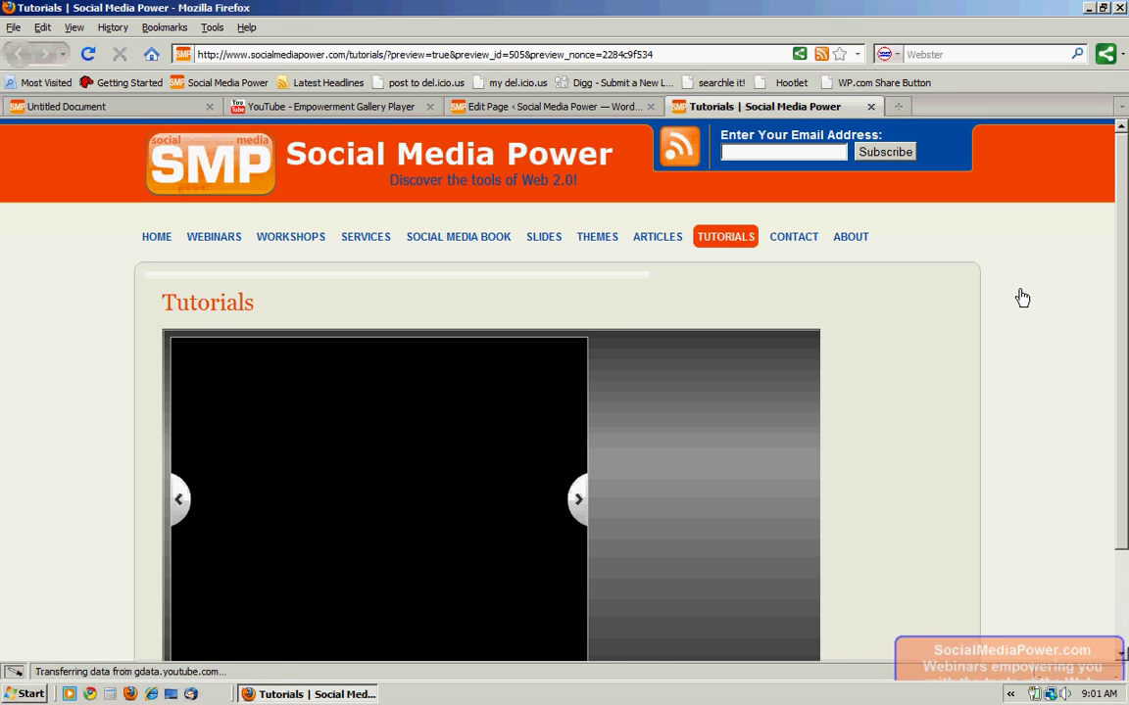
Step: Check the embedded gallery player in the preview, then close the preview tab
{"action": "left_click_drag", "start_coordinate": [1122, 162], "coordinate": [1123, 235]}
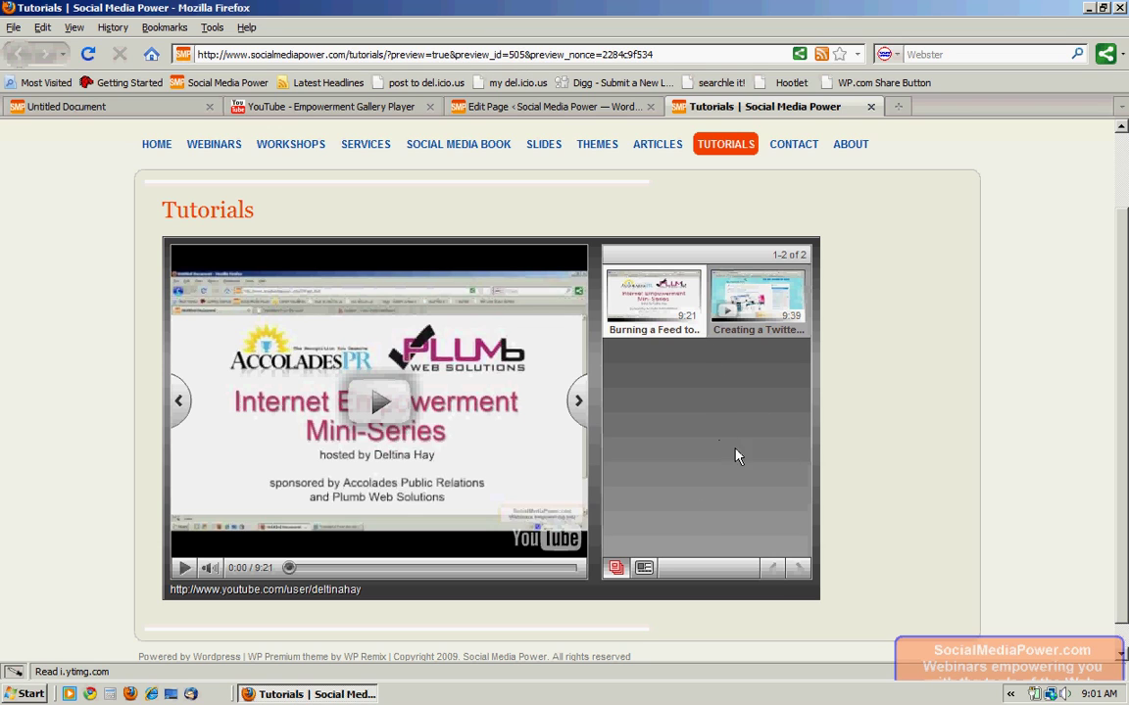
{"action": "left_click", "coordinate": [870, 105]}
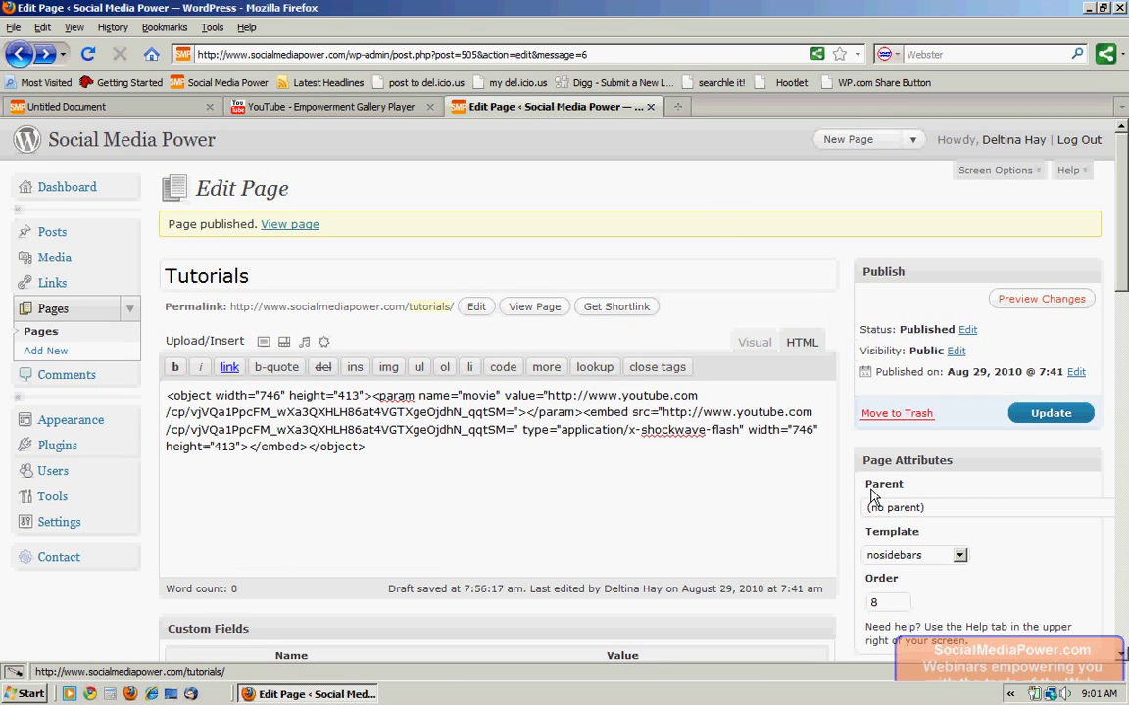
Step: Update the Tutorials page with the embedded player, then go to the Social Media Power home page
{"action": "left_click", "coordinate": [1065, 419]}
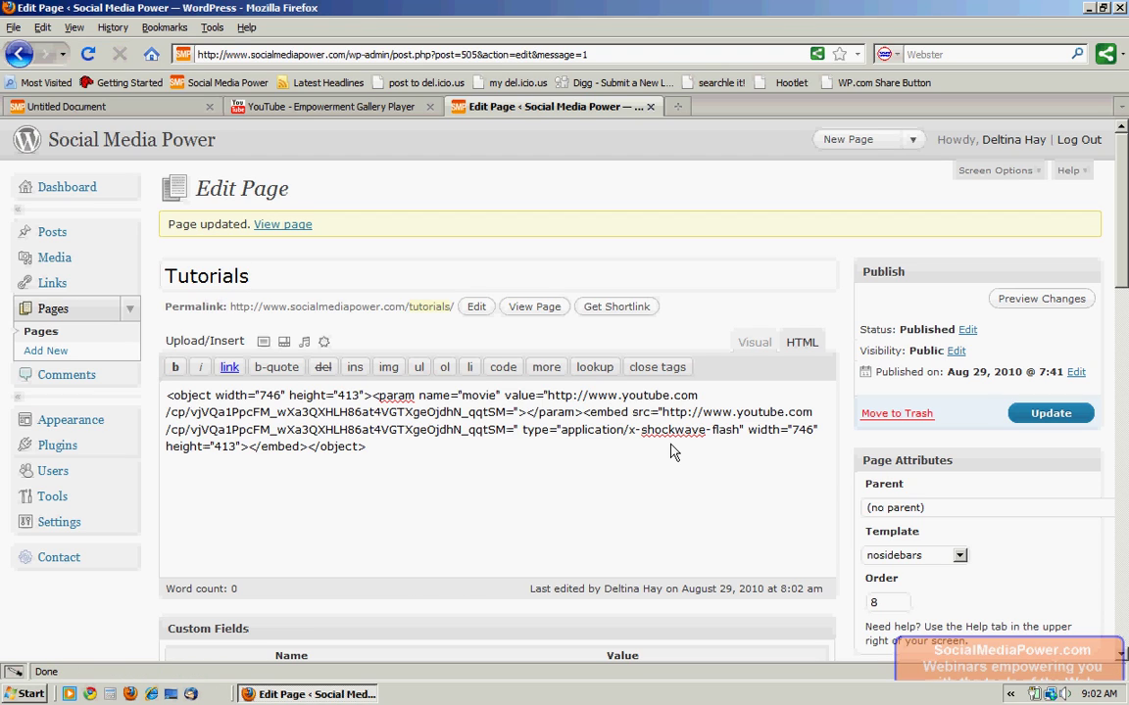
{"action": "left_click", "coordinate": [177, 143]}
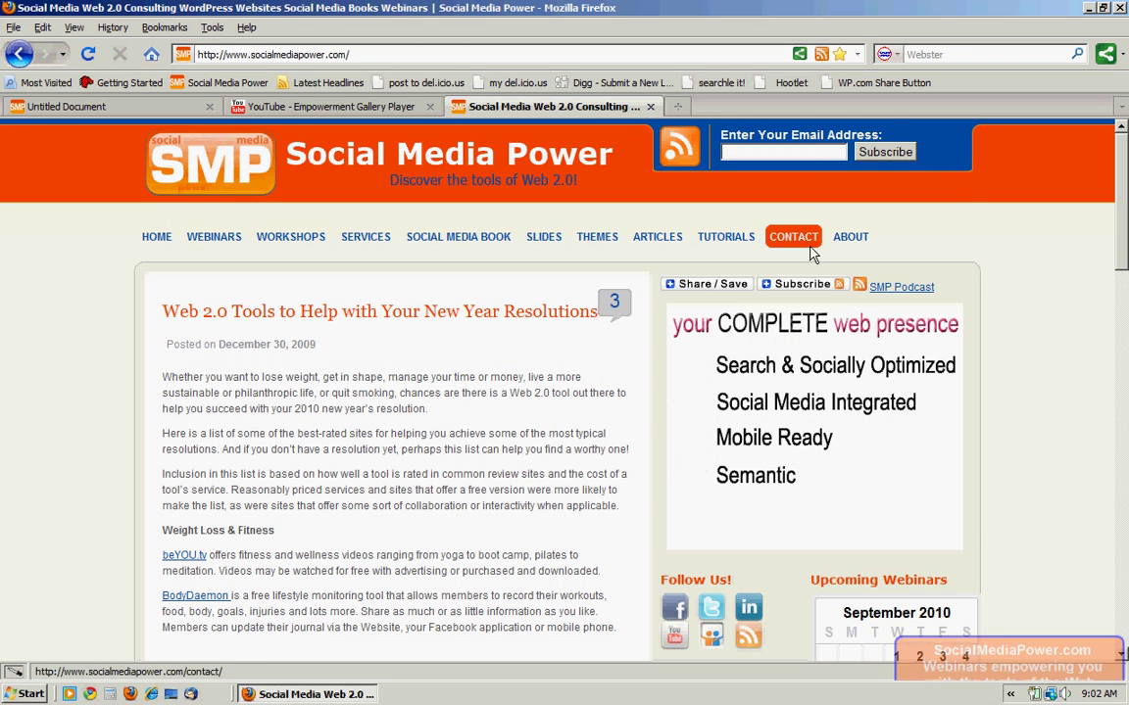
Step: Check the two-video gallery player on the live Tutorials page, then return to the Empowerment Gallery Player embed page
{"action": "left_click", "coordinate": [713, 244]}
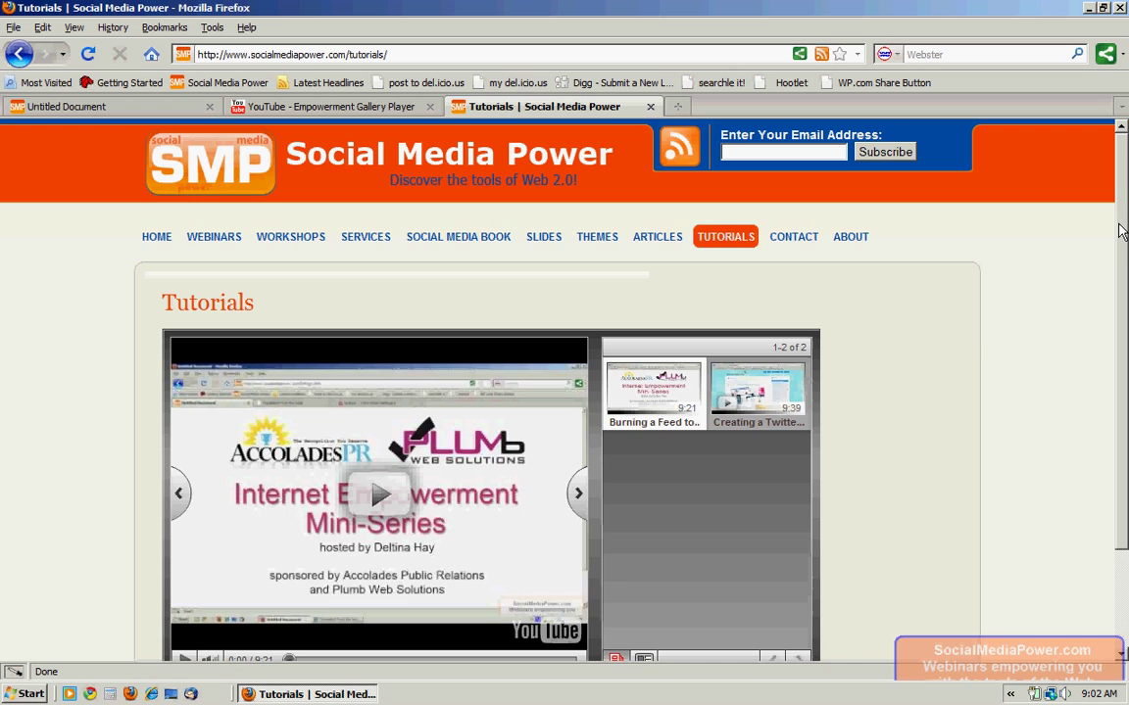
{"action": "left_click_drag", "start_coordinate": [1120, 254], "coordinate": [1117, 216]}
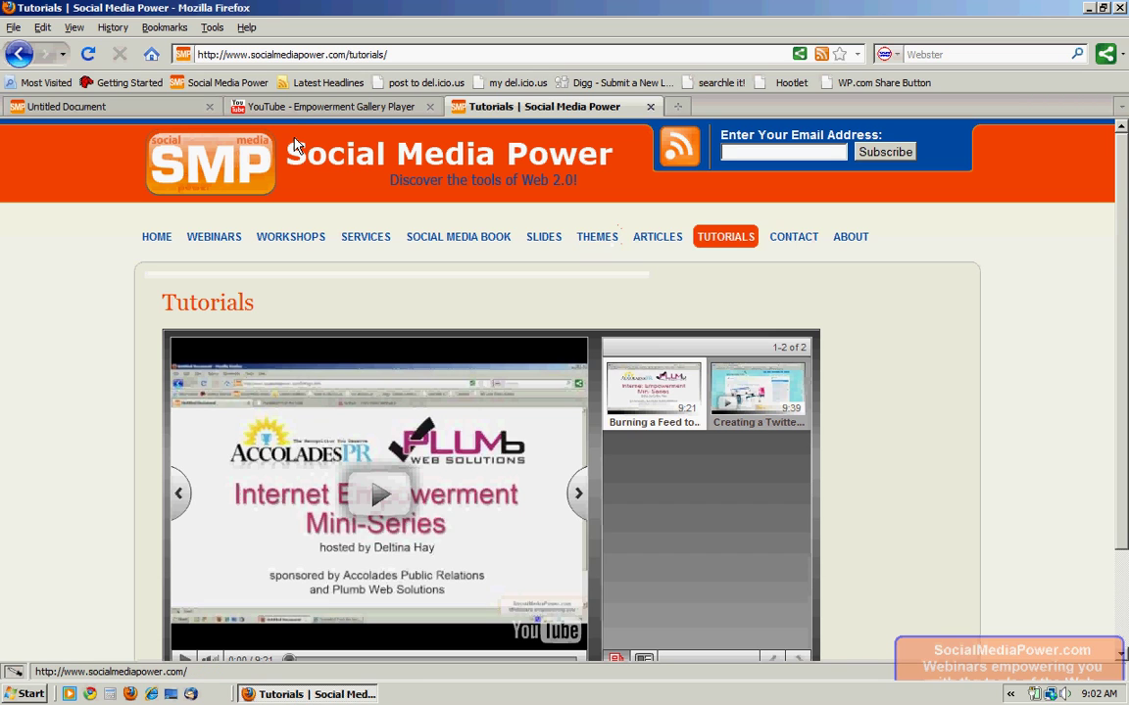
{"action": "left_click", "coordinate": [292, 108]}
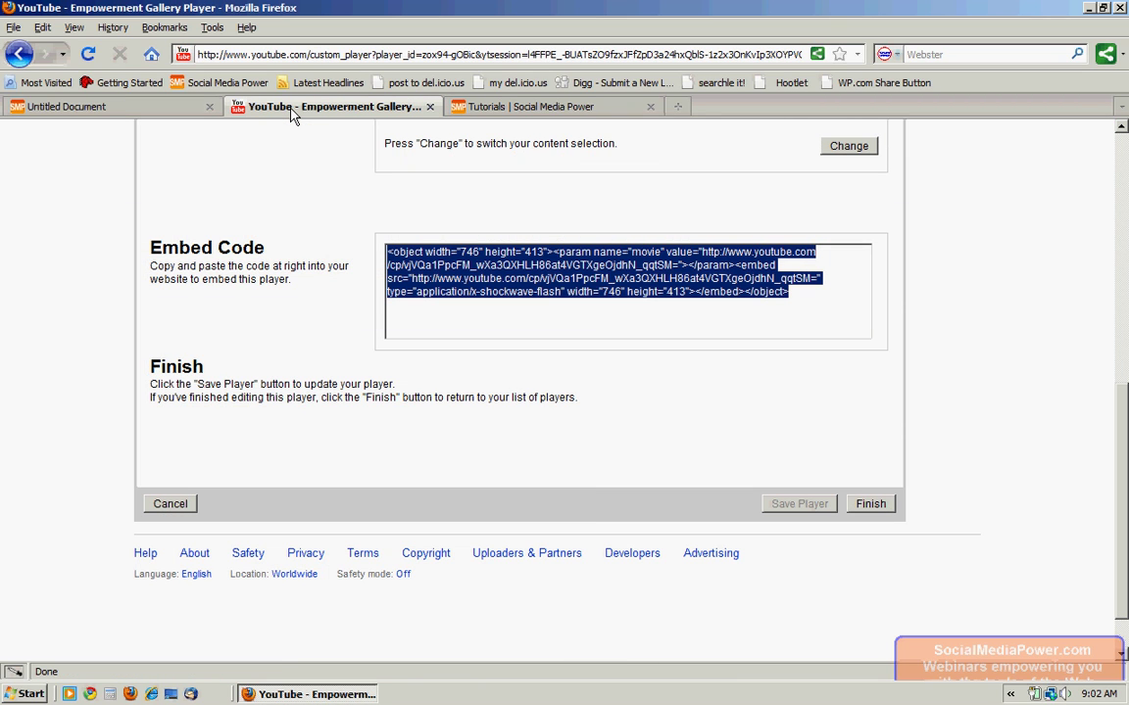
Step: Finish the Empowerment Gallery Player so it is saved in the Custom Video Players list
{"action": "left_click", "coordinate": [868, 505]}
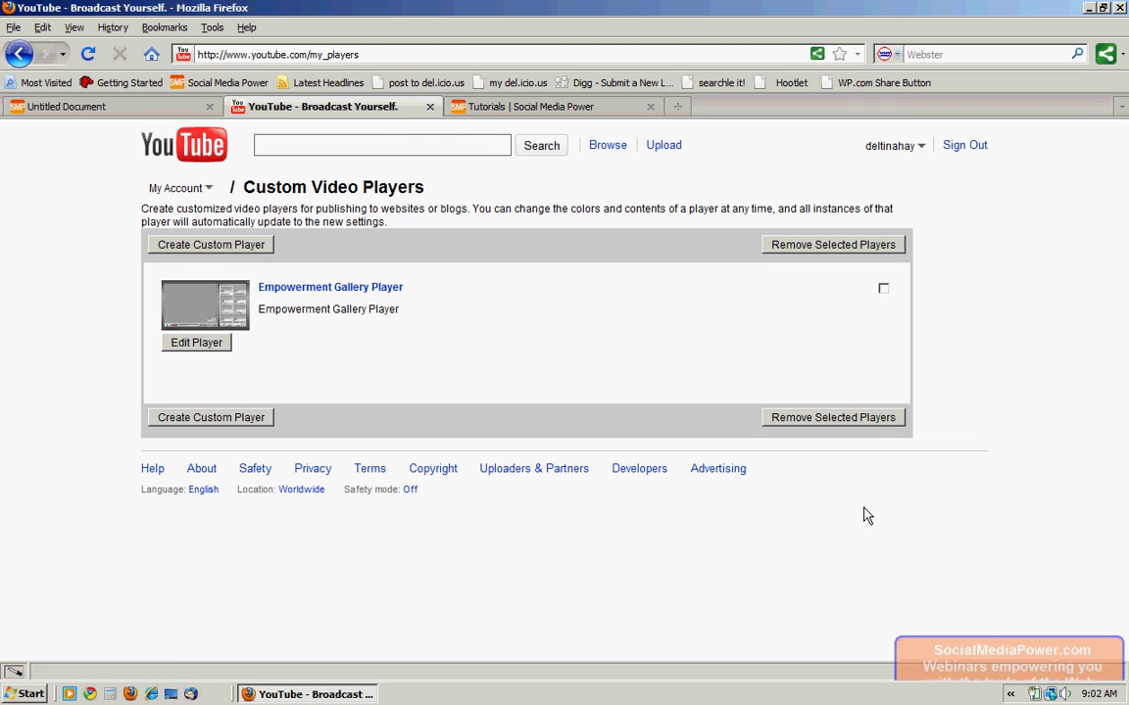